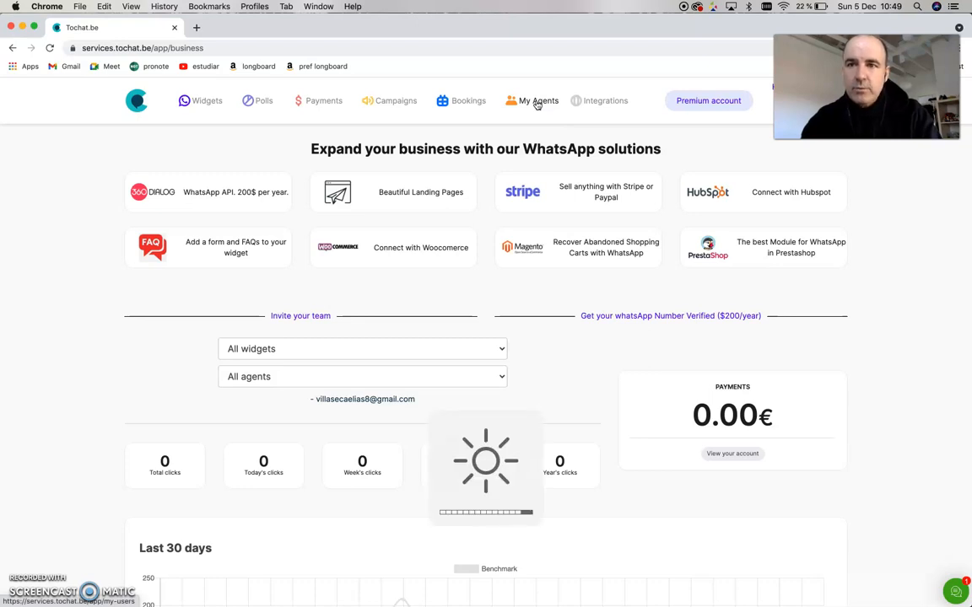
- Start creating a new widget and name it My Bakery
{"action": "left_click", "coordinate": [536, 103]}
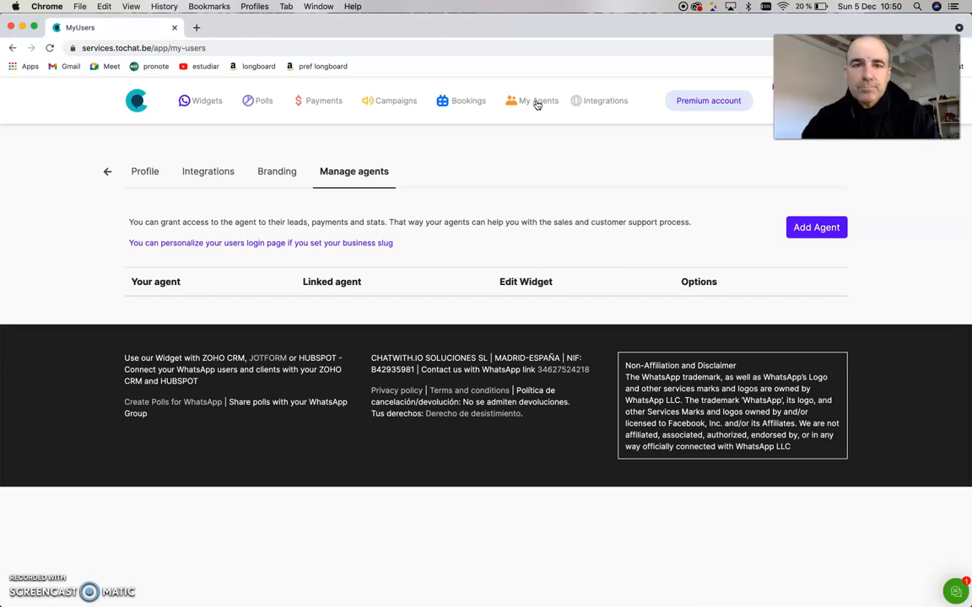
{"action": "left_click", "coordinate": [205, 102]}
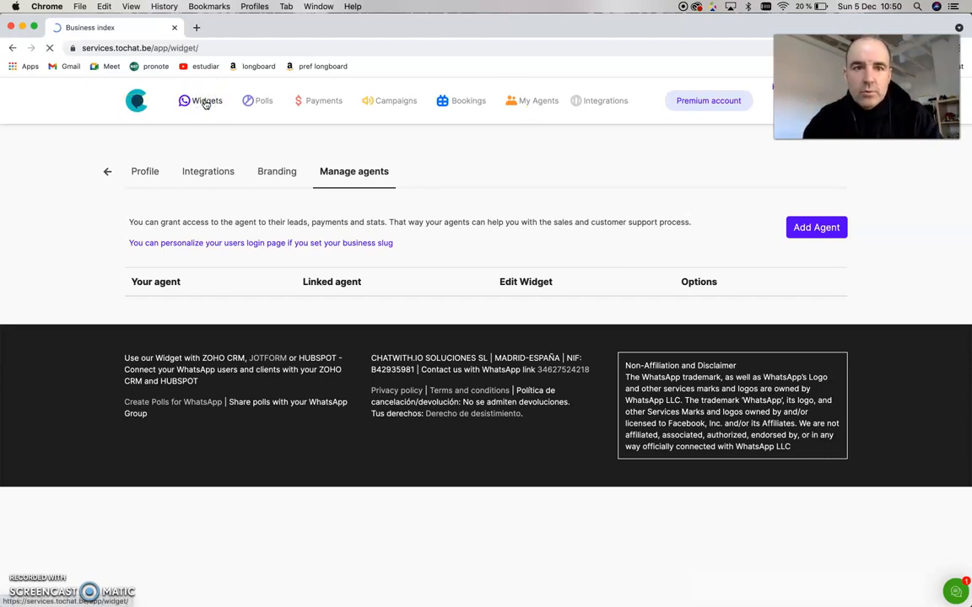
{"action": "left_click", "coordinate": [385, 280]}
{"action": "left_click", "coordinate": [356, 276]}
{"action": "type", "text": "My "}
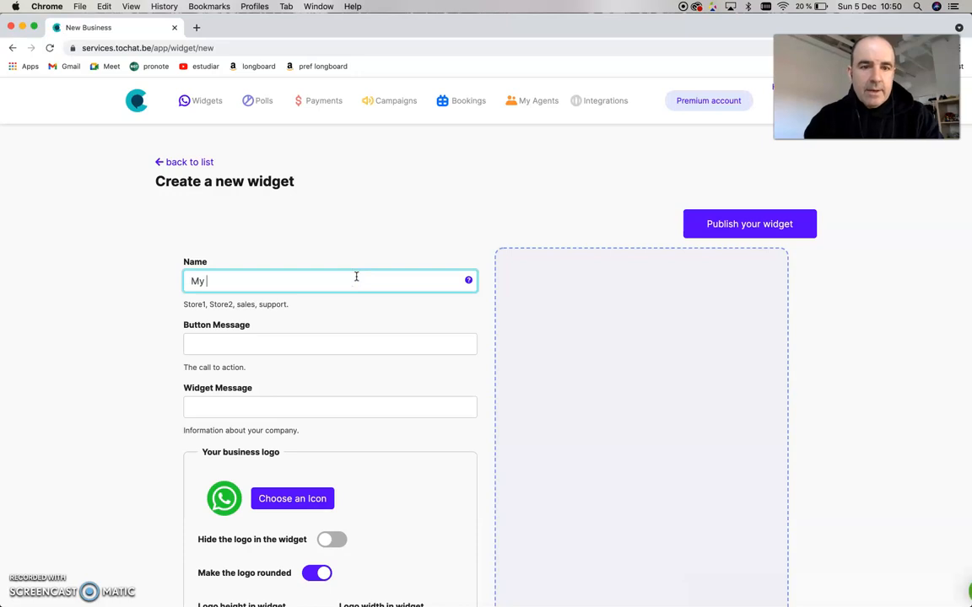
{"action": "type", "text": "Bakery"}
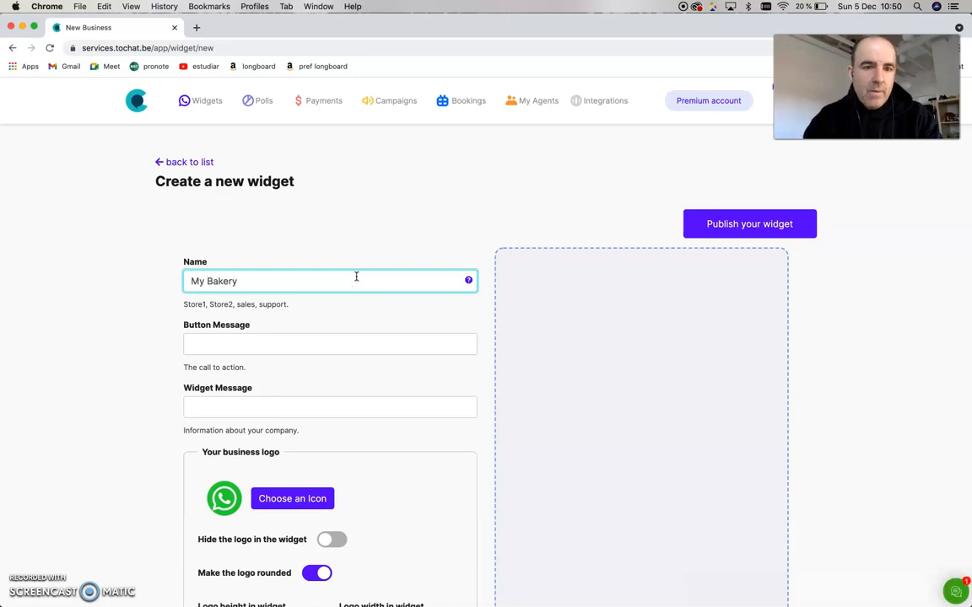
- Set the button message to I want more information
{"action": "left_click", "coordinate": [310, 343]}
{"action": "type", "text": "I want more information"}
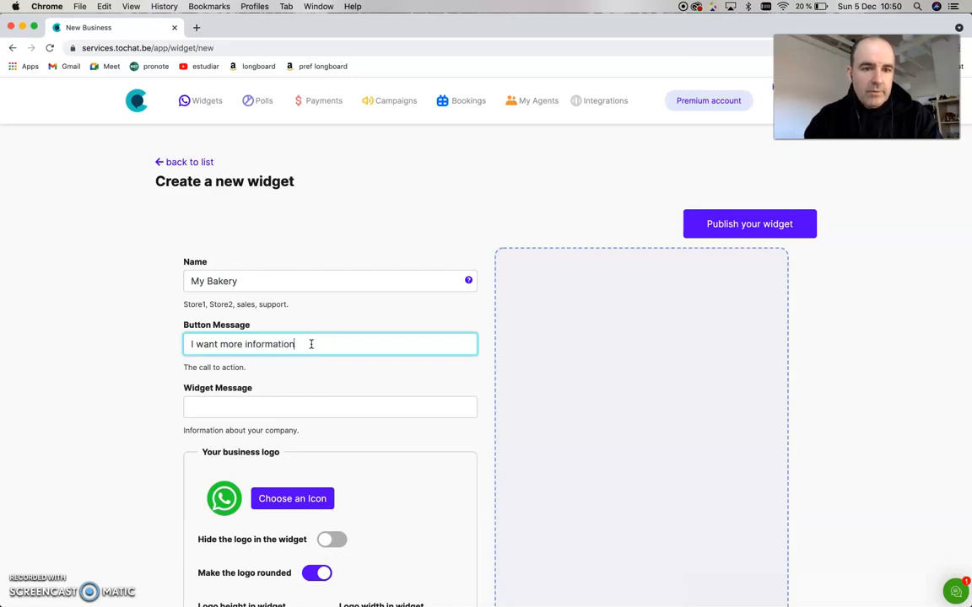
- Choose the vegetable crate icon from the gallery as the business logo
{"action": "left_click", "coordinate": [282, 498]}
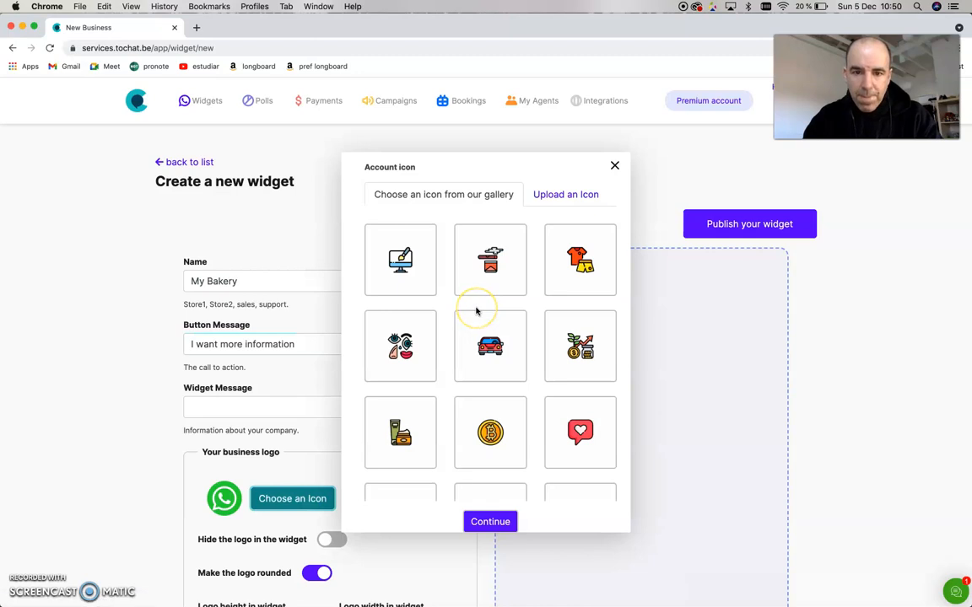
{"action": "scroll", "coordinate": [476, 312], "scroll_direction": "down", "scroll_amount": 6}
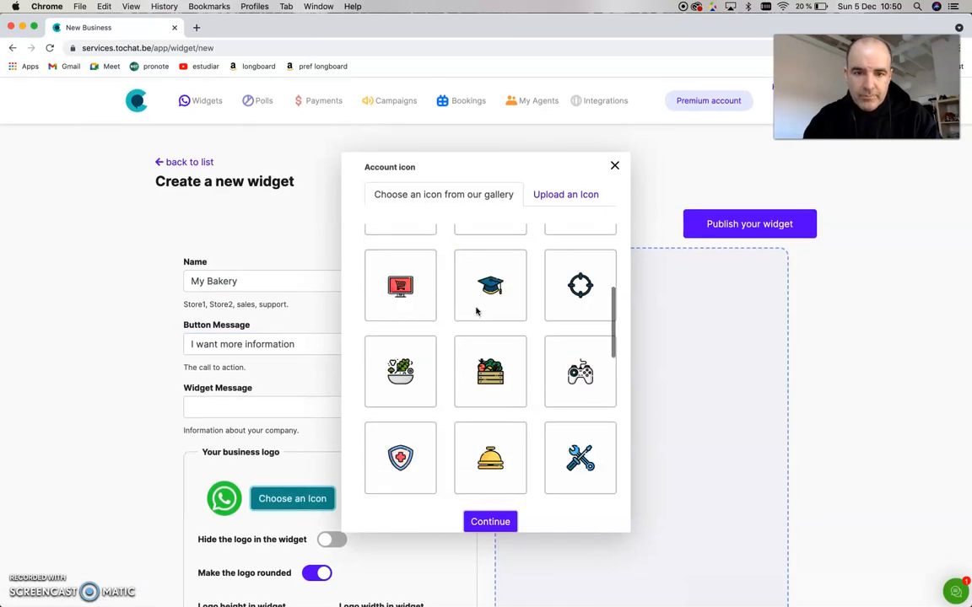
{"action": "left_click", "coordinate": [486, 335]}
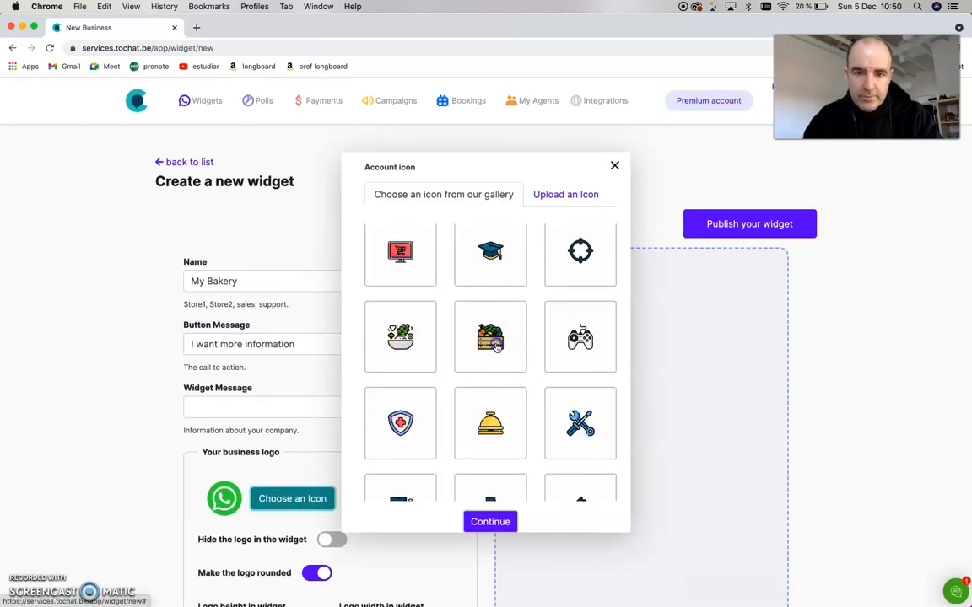
{"action": "left_click", "coordinate": [477, 521]}
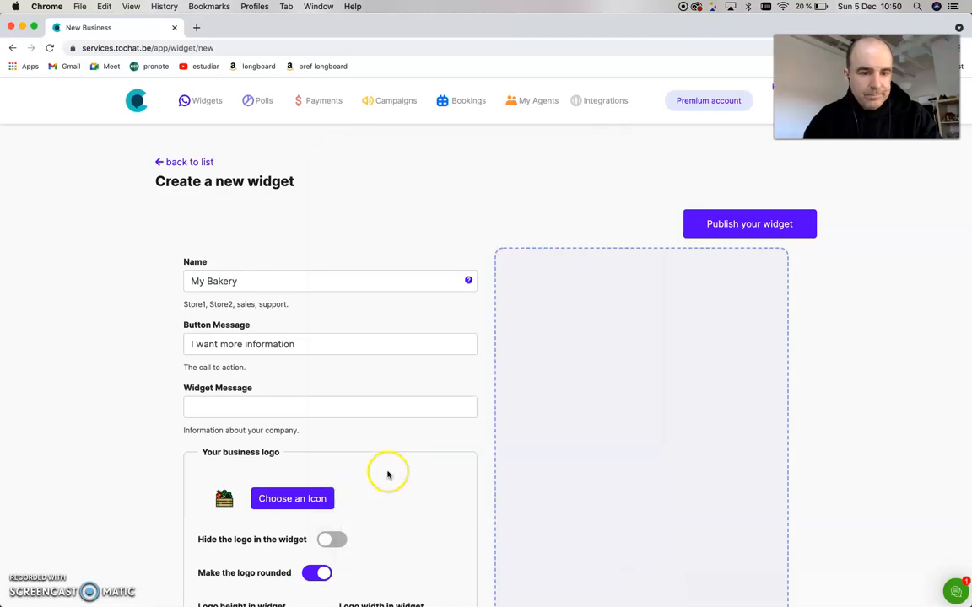
- Set the widget's category to Food
{"action": "scroll", "coordinate": [388, 475], "scroll_direction": "down", "scroll_amount": 5}
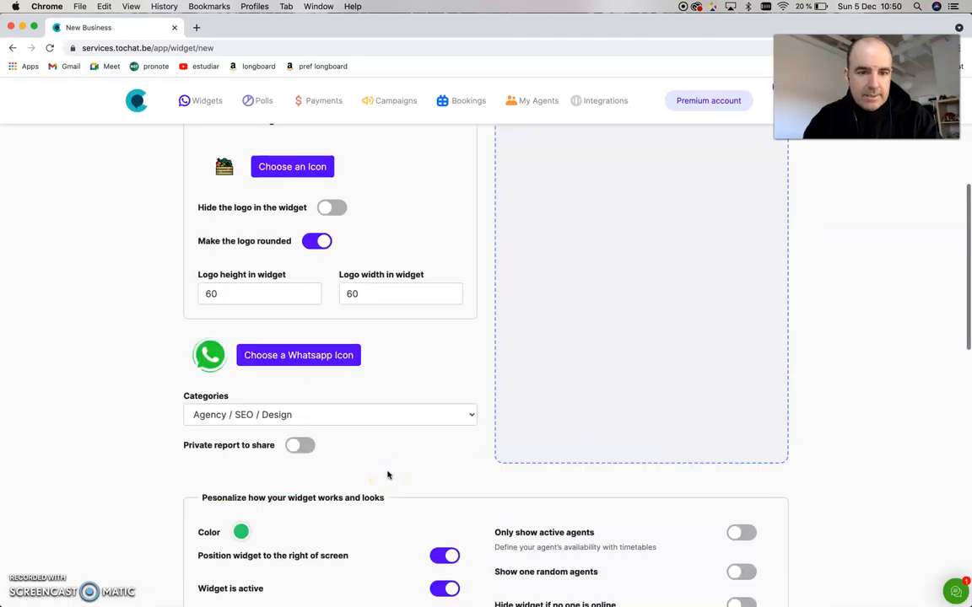
{"action": "scroll", "coordinate": [389, 475], "scroll_direction": "up", "scroll_amount": 5}
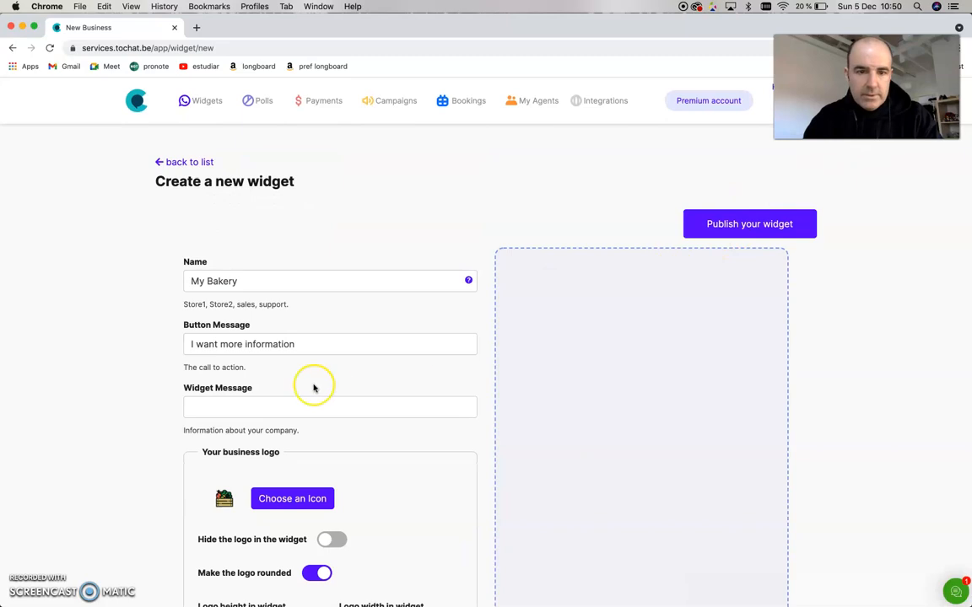
{"action": "scroll", "coordinate": [314, 388], "scroll_direction": "down", "scroll_amount": 5}
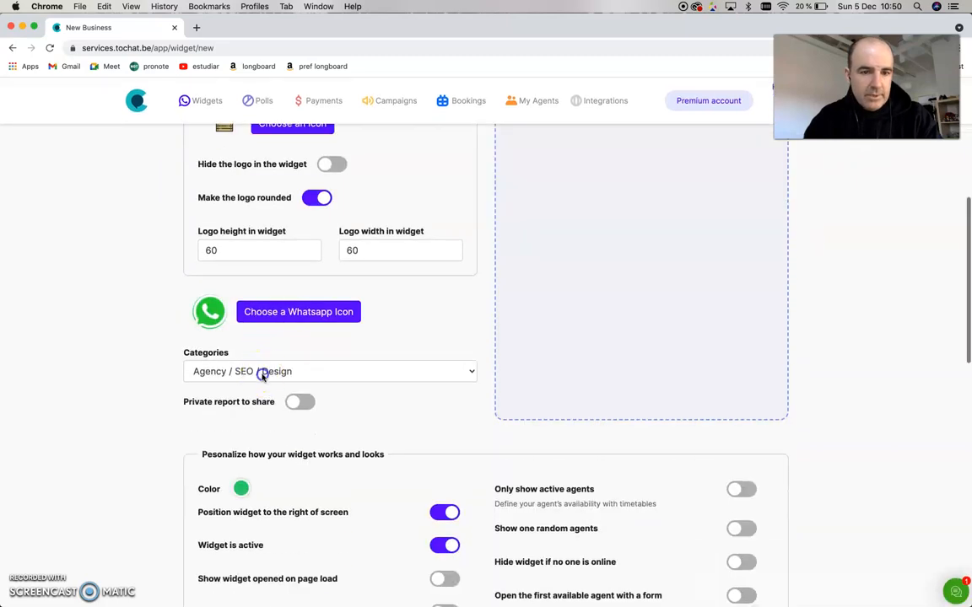
{"action": "left_click", "coordinate": [263, 373]}
{"action": "left_click", "coordinate": [202, 536]}
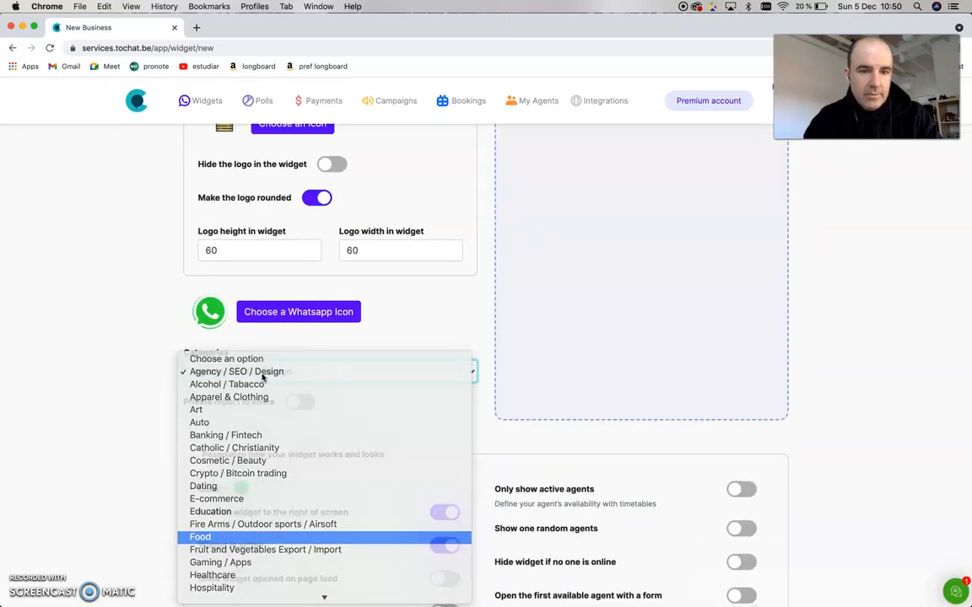
{"action": "scroll", "coordinate": [540, 379], "scroll_direction": "up", "scroll_amount": 3}
{"action": "left_click", "coordinate": [742, 138]}
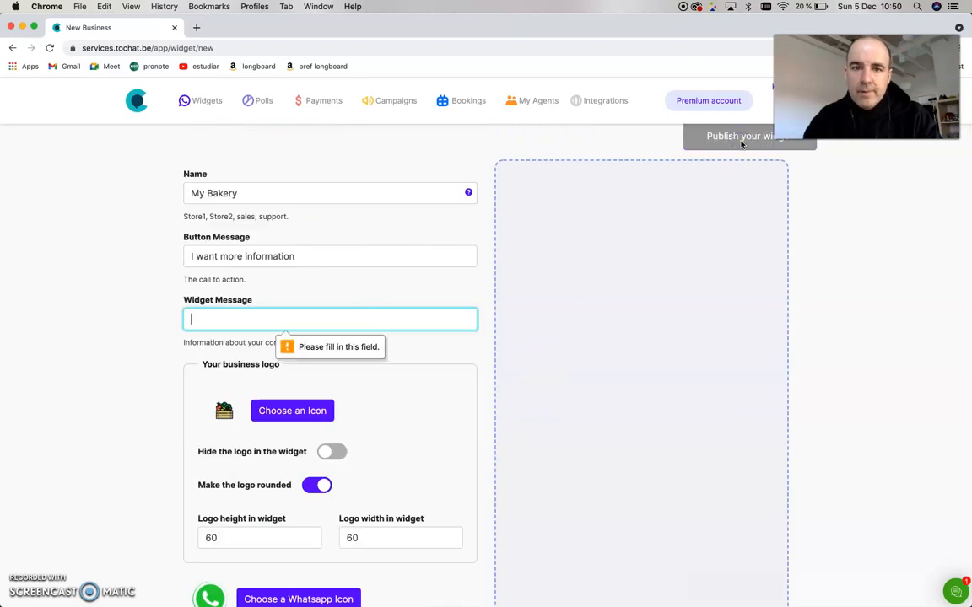
{"action": "left_click", "coordinate": [356, 315]}
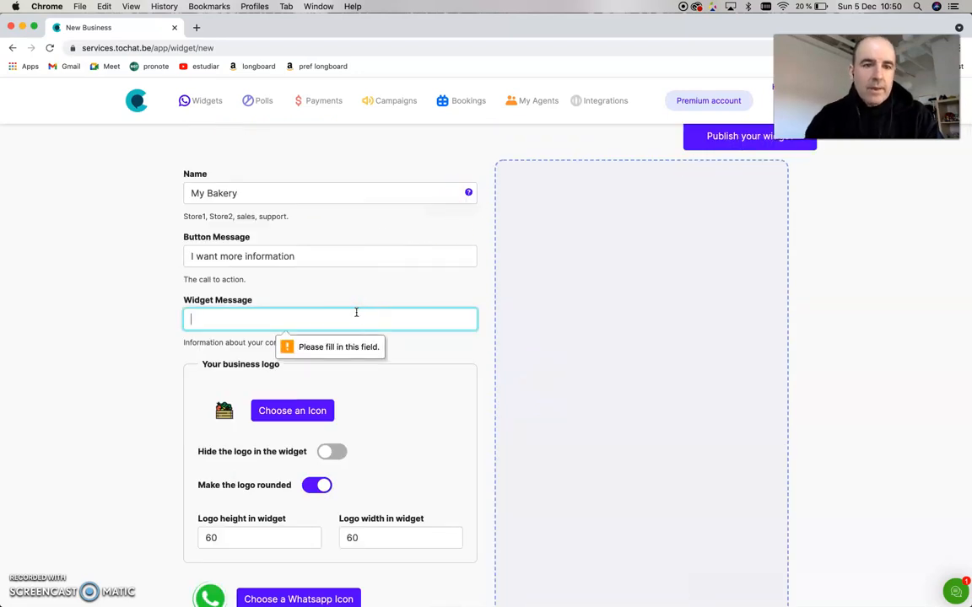
{"action": "type", "text": "My Ba"}
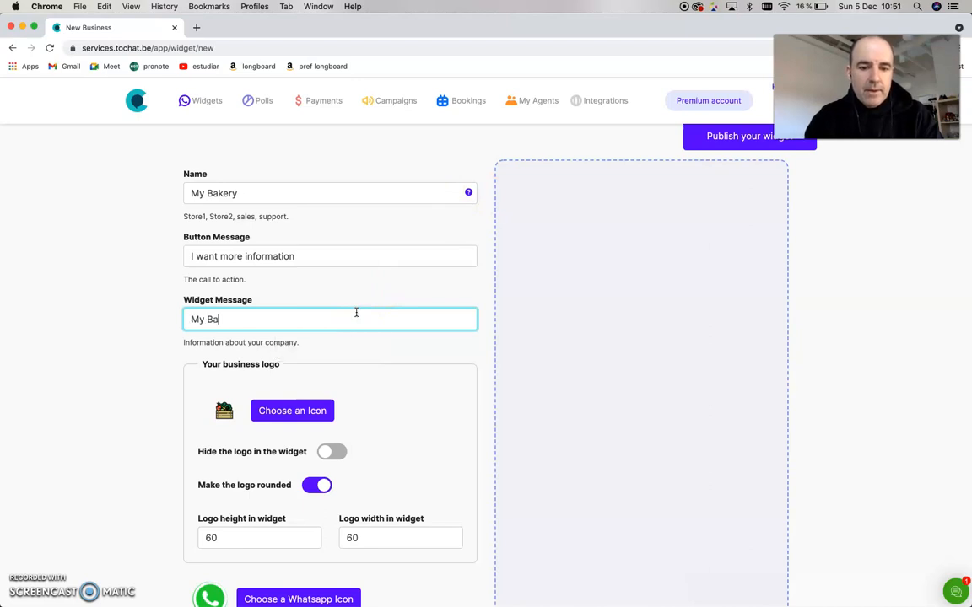
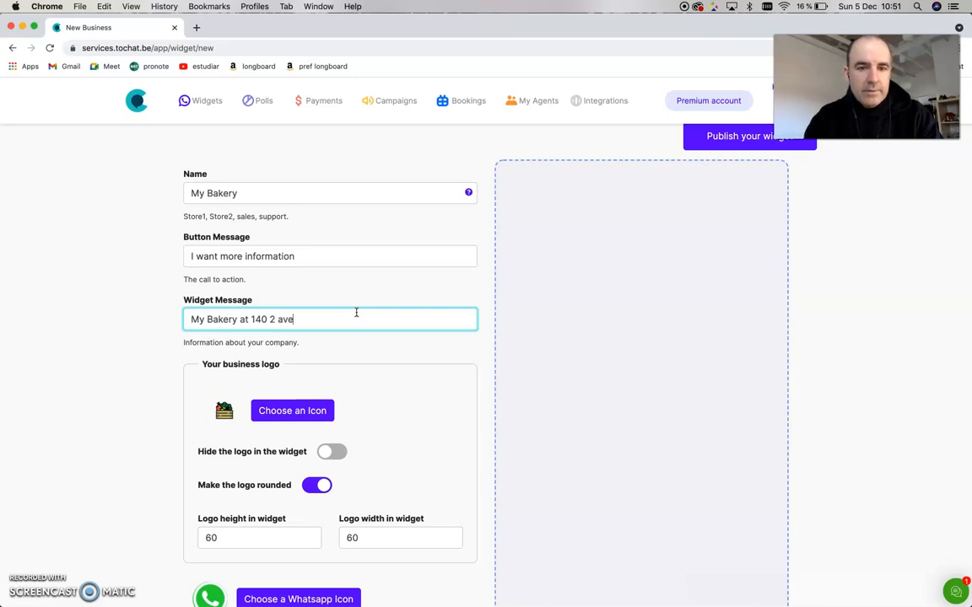
{"action": "left_click", "coordinate": [733, 137]}
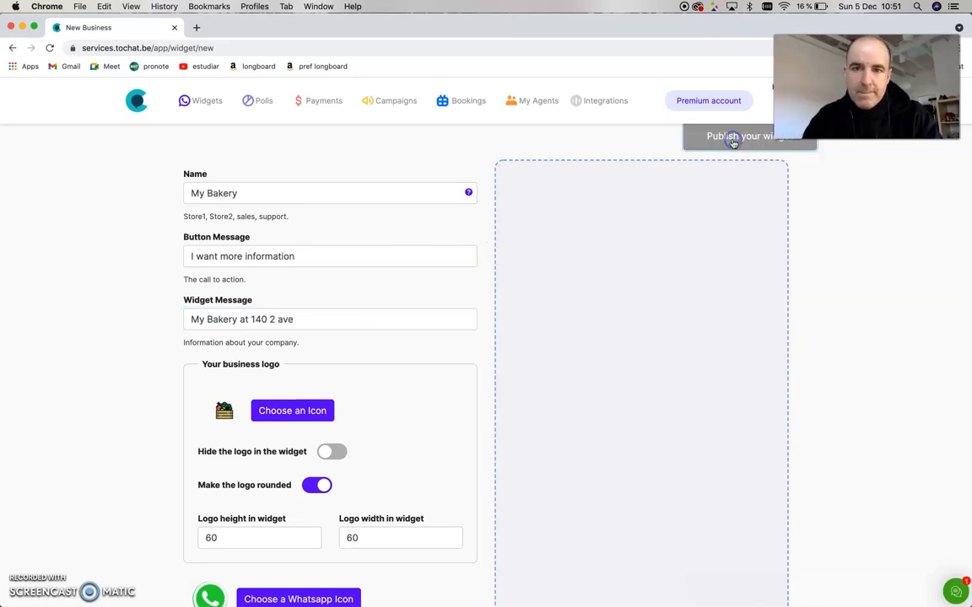
- Enter the agent's WhatsApp number in the new agent form
{"action": "left_click", "coordinate": [284, 382]}
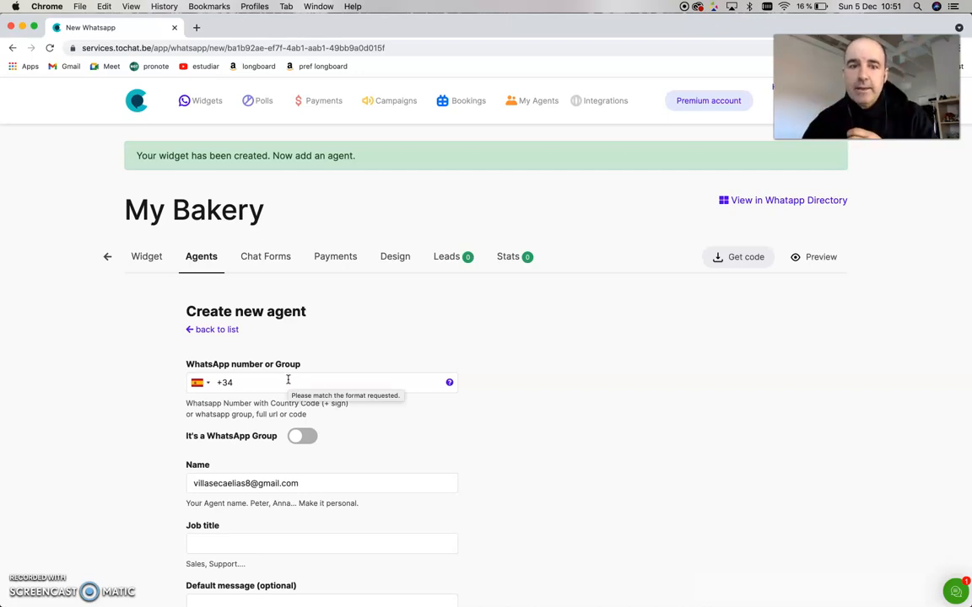
{"action": "left_click", "coordinate": [288, 380]}
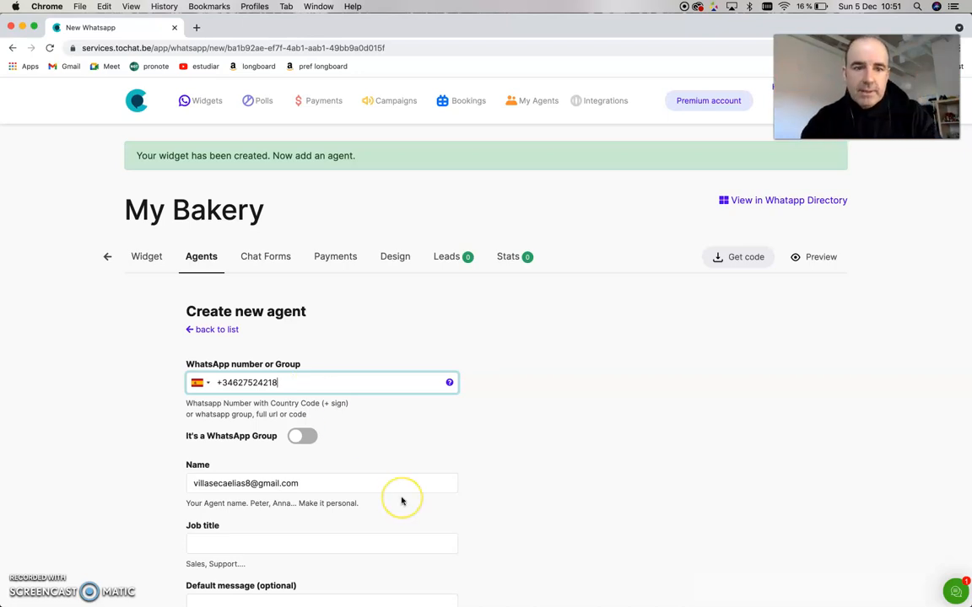
- Replace the agent's name with Peters Bakery
{"action": "scroll", "coordinate": [396, 489], "scroll_direction": "down", "scroll_amount": 3}
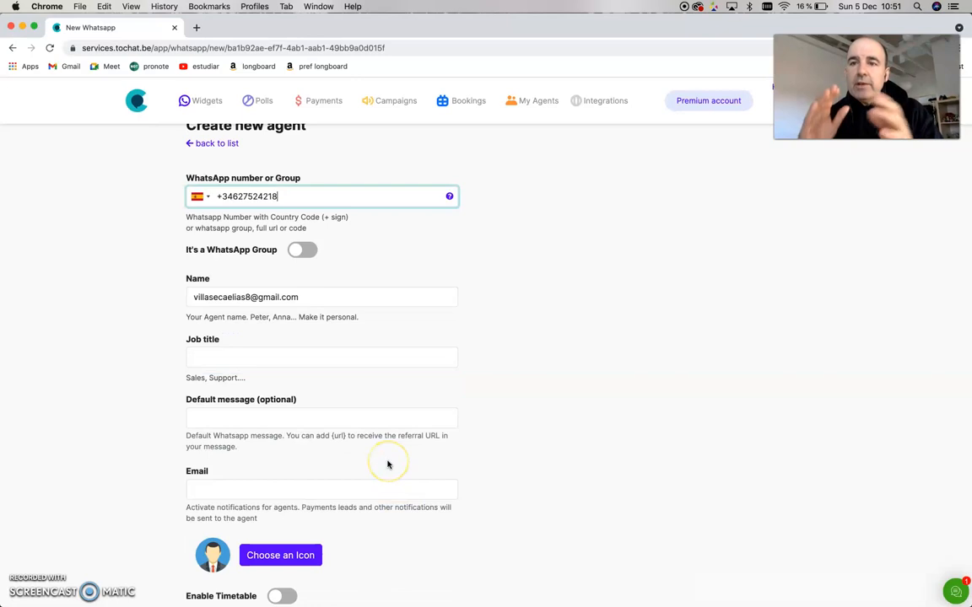
{"action": "triple_click", "coordinate": [247, 296]}
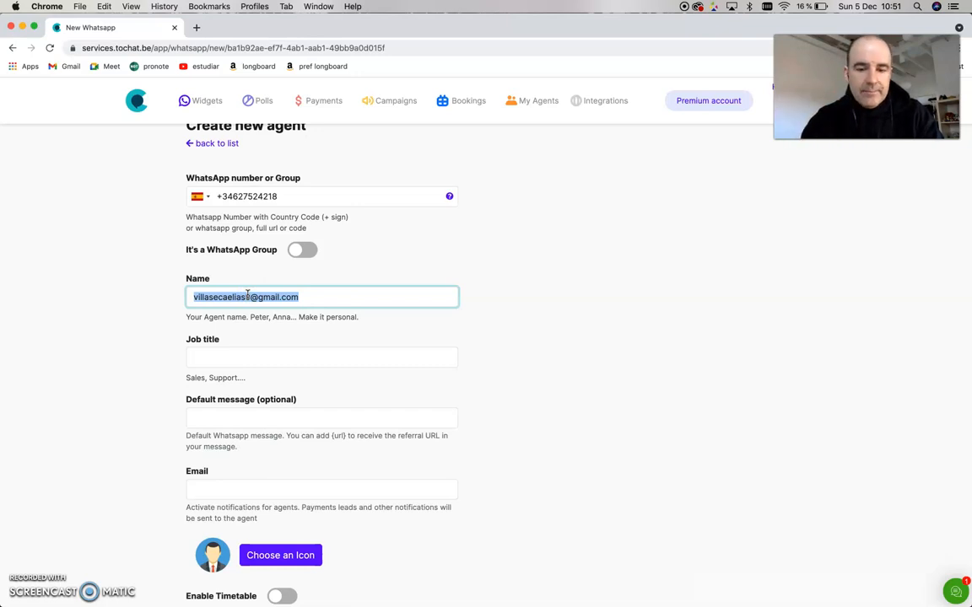
{"action": "type", "text": "Bakery "}
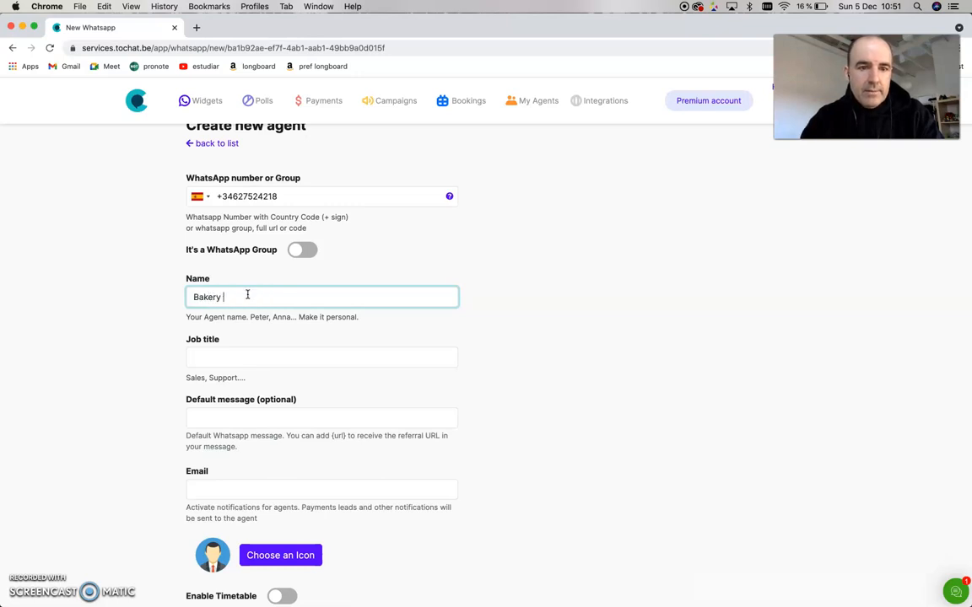
{"action": "type", "text": "Perers"}
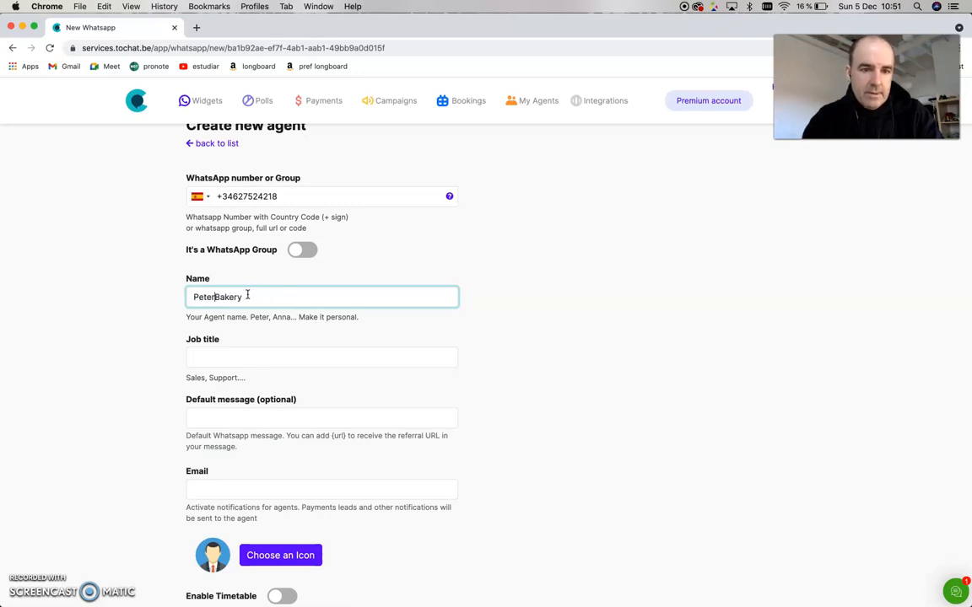
- Set the agent's job title to Master of Bakery
{"action": "left_click", "coordinate": [315, 355]}
{"action": "type", "text": "Master of Bakery"}
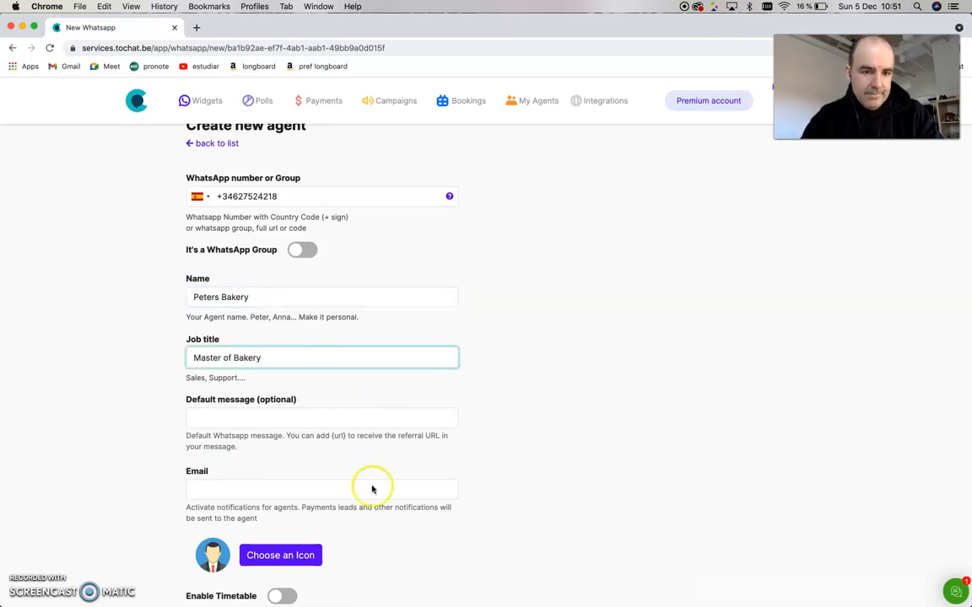
- Choose a portrait photo as the agent's icon and save the new agent
{"action": "scroll", "coordinate": [372, 490], "scroll_direction": "down", "scroll_amount": 4}
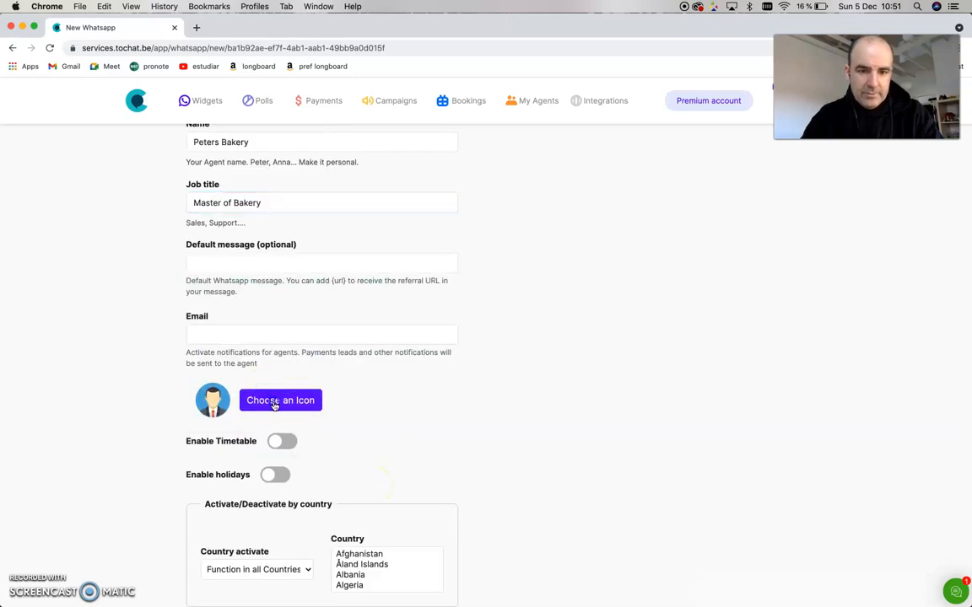
{"action": "left_click", "coordinate": [277, 401]}
{"action": "left_click", "coordinate": [490, 345]}
{"action": "left_click", "coordinate": [497, 522]}
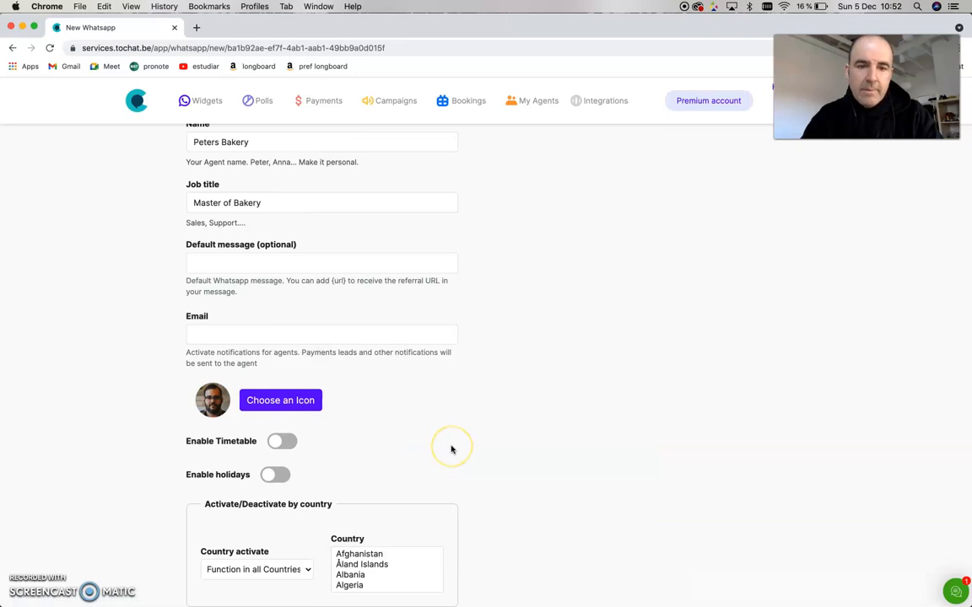
{"action": "scroll", "coordinate": [451, 450], "scroll_direction": "down", "scroll_amount": 5}
{"action": "left_click", "coordinate": [319, 545]}
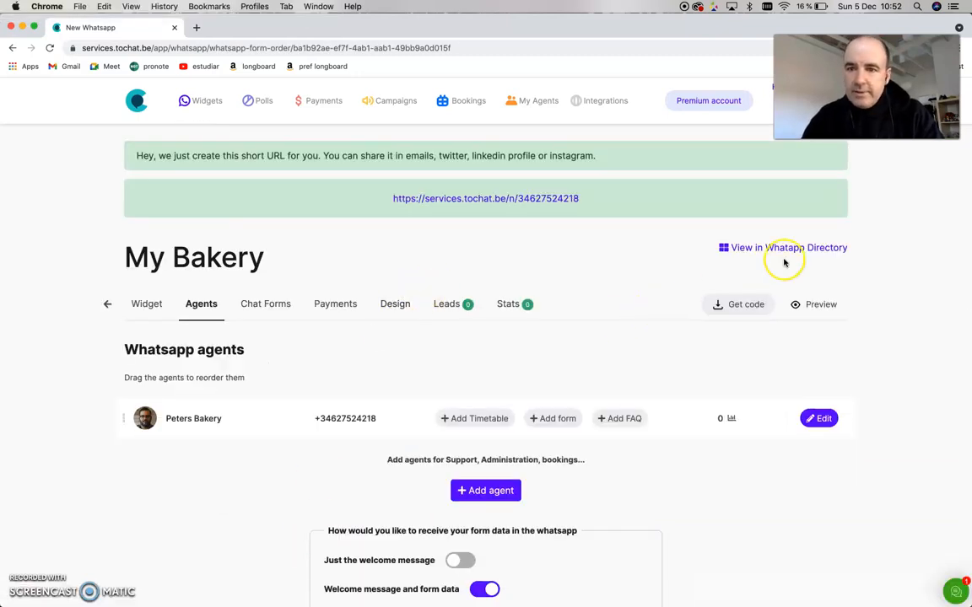
- Open the widget's WhatsApp Directory page and test its chat button, always allowing WhatsApp to open
{"action": "left_click", "coordinate": [795, 250]}
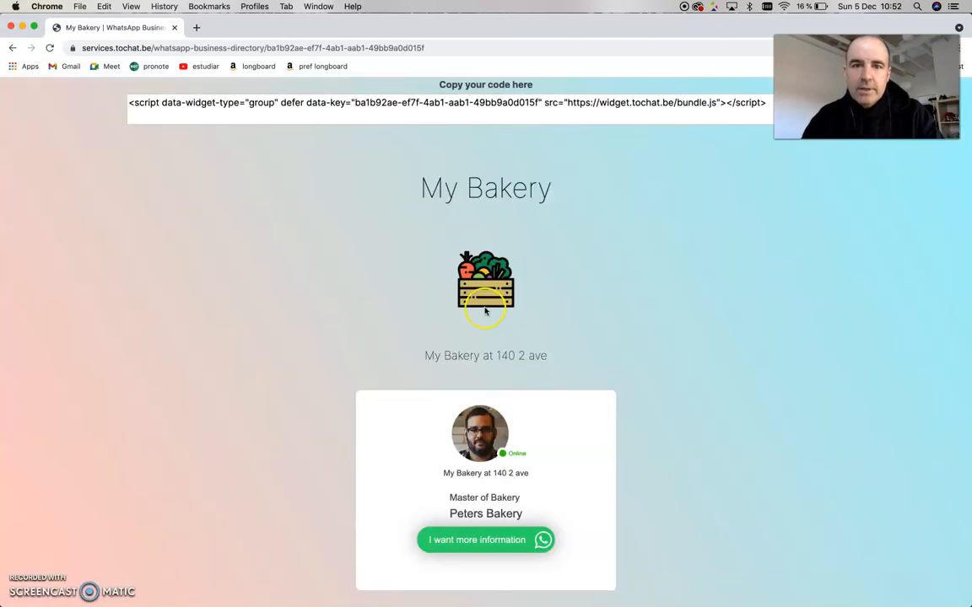
{"action": "left_click", "coordinate": [495, 544]}
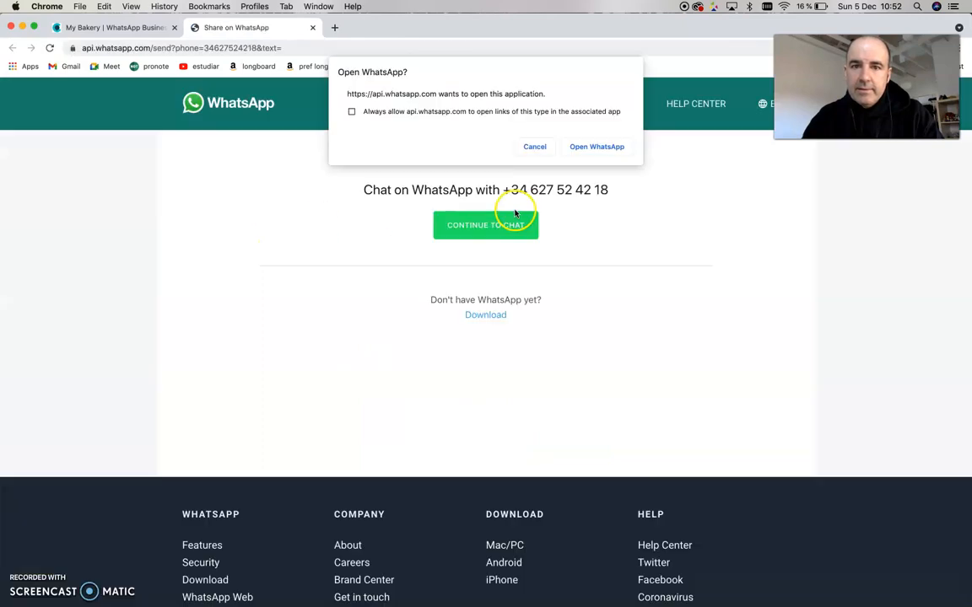
{"action": "left_click", "coordinate": [354, 110]}
{"action": "left_click", "coordinate": [590, 146]}
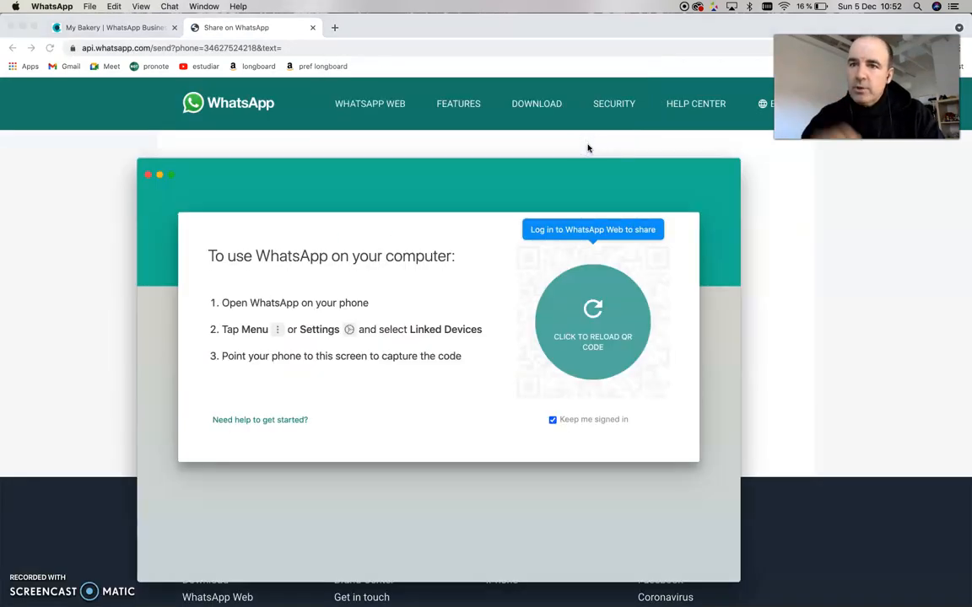
- Close WhatsApp and the chat tab and return to the widget's agents page
{"action": "left_click", "coordinate": [146, 176]}
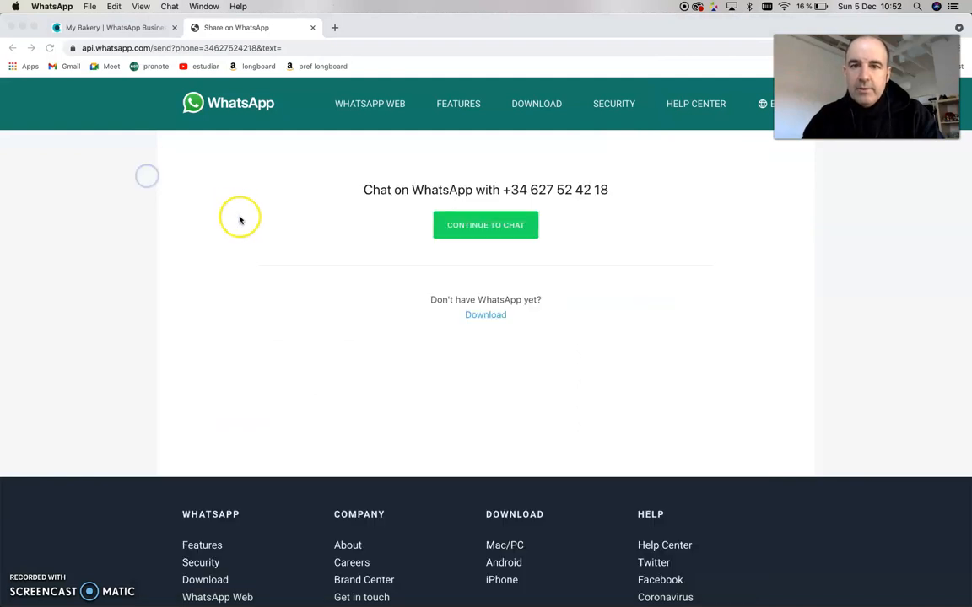
{"action": "left_click", "coordinate": [258, 37]}
{"action": "key", "text": "super+w"}
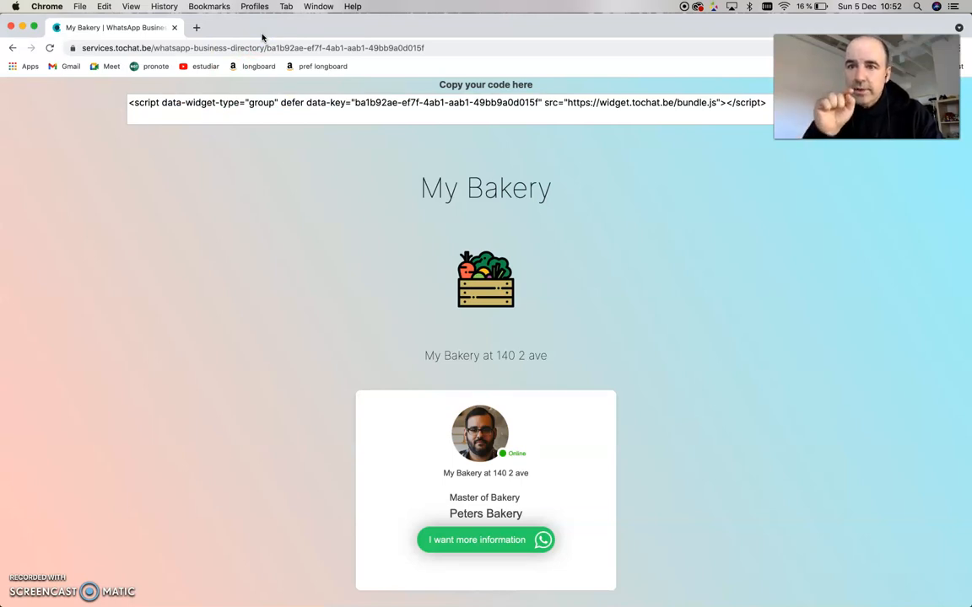
{"action": "left_click", "coordinate": [13, 48]}
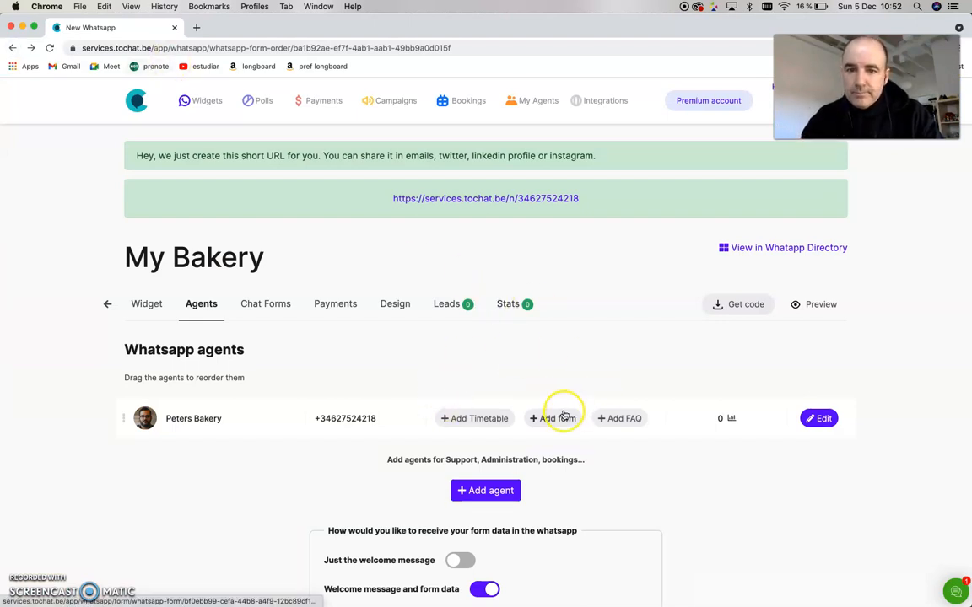
- Start adding a new agent user from My Agents and enter the agent's e-mail address
{"action": "left_click", "coordinate": [538, 101]}
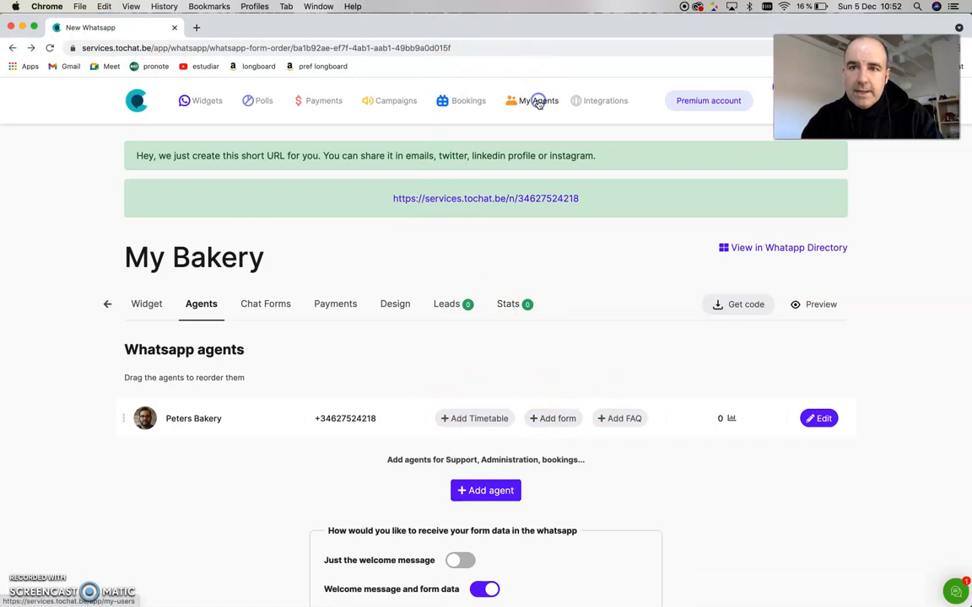
{"action": "left_click", "coordinate": [816, 228]}
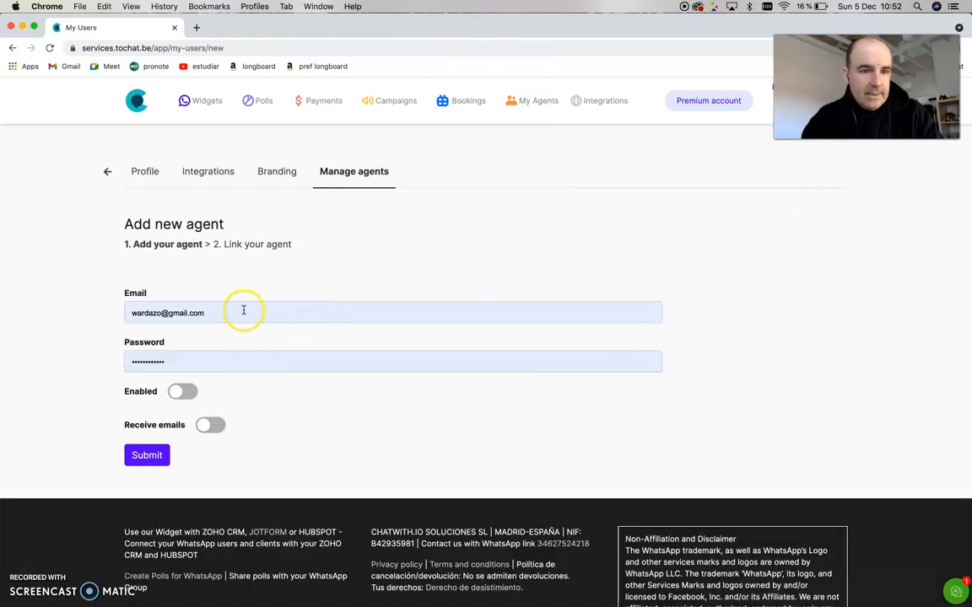
{"action": "left_click", "coordinate": [244, 311]}
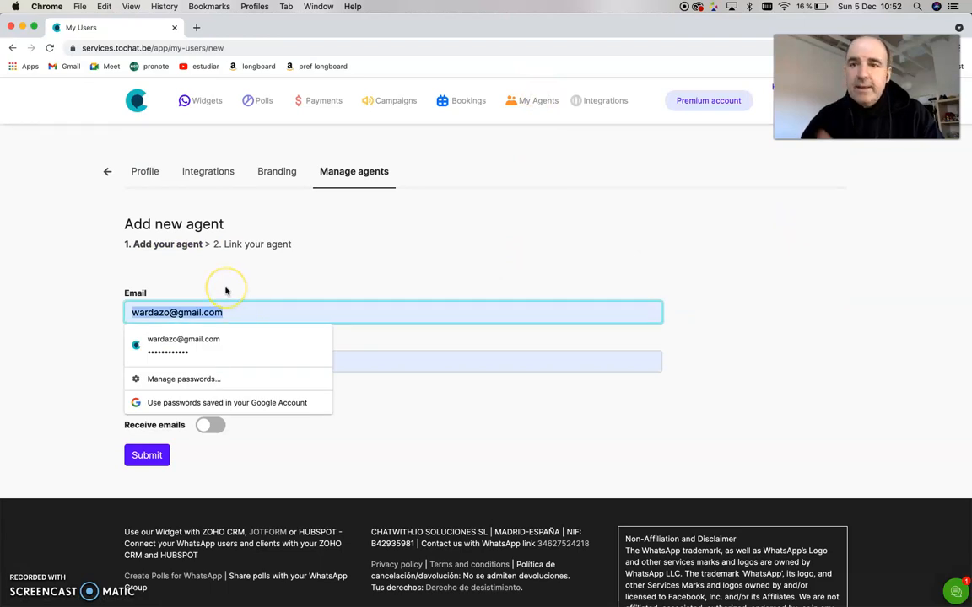
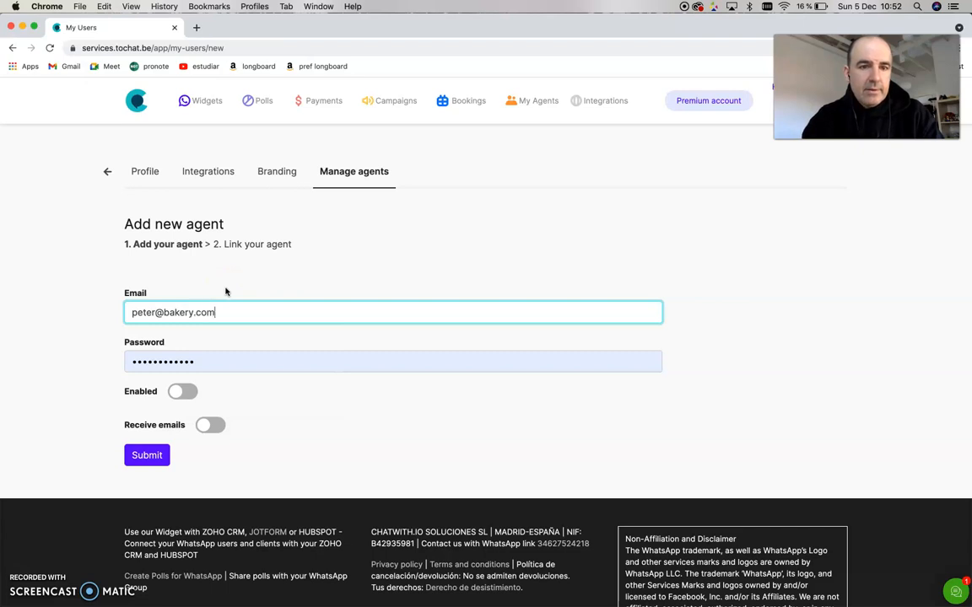
{"action": "left_click", "coordinate": [259, 320]}
{"action": "left_click_drag", "start_coordinate": [155, 313], "coordinate": [196, 316]}
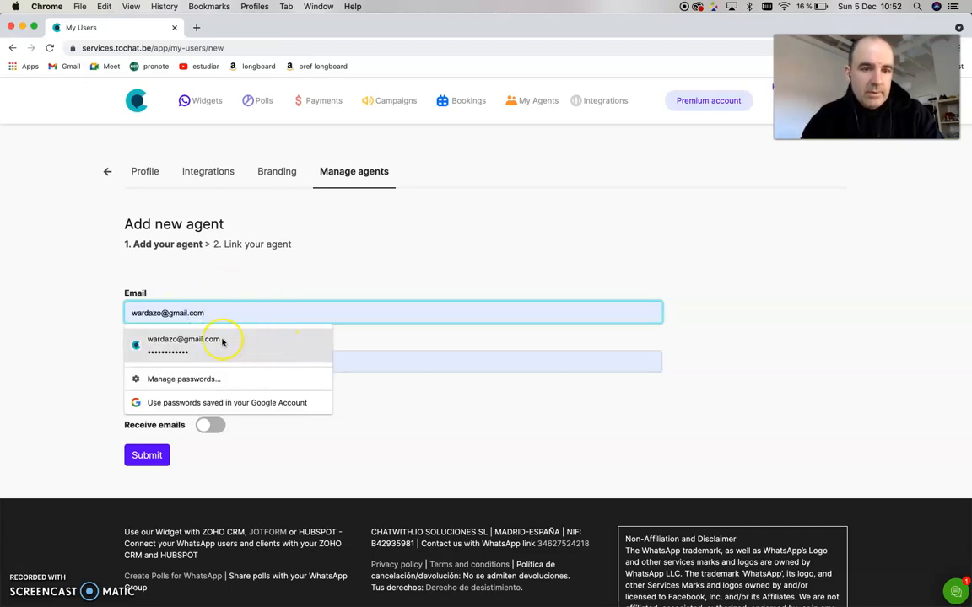
{"action": "key", "text": "shift+Right"}
{"action": "key", "text": "shift+Right"}
{"action": "key", "text": "shift+Right"}
{"action": "key", "text": "shift+Right"}
{"action": "key", "text": "shift+Right"}
{"action": "key", "text": "shift+Right"}
{"action": "key", "text": "shift+Right"}
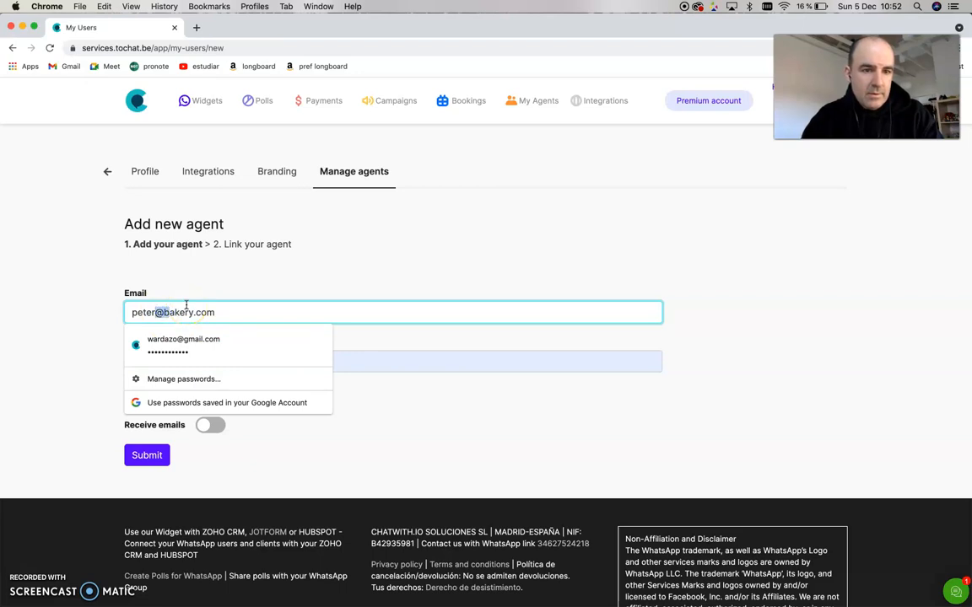
- Replace the autofilled password with the agent's password
{"action": "left_click", "coordinate": [98, 354]}
{"action": "left_click", "coordinate": [145, 358]}
{"action": "key", "text": "BackSpace"}
{"action": "key", "text": "BackSpace"}
{"action": "key", "text": "BackSpace"}
{"action": "key", "text": "BackSpace"}
{"action": "left_click", "coordinate": [78, 357]}
- Switch on Enabled and Receive emails, then submit the new agent user
{"action": "left_click", "coordinate": [187, 394]}
{"action": "left_click", "coordinate": [215, 426]}
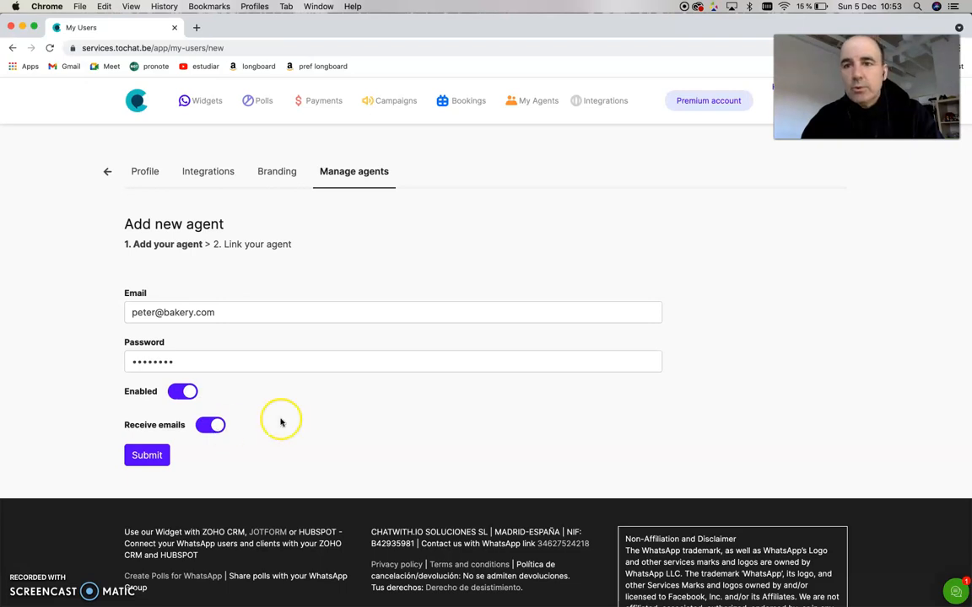
{"action": "left_click", "coordinate": [145, 457]}
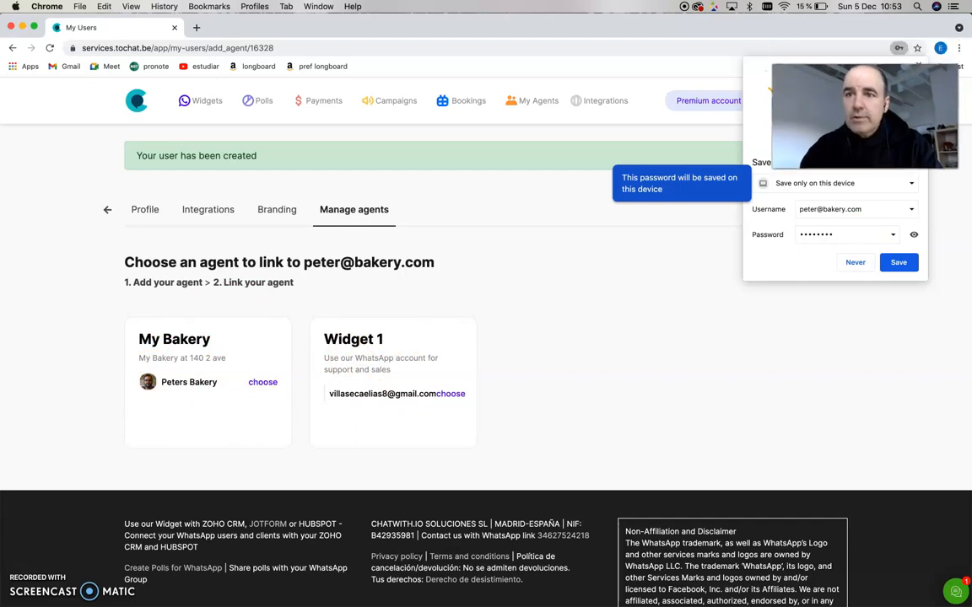
- Link the new agent user to Peters Bakery under My Bakery and confirm
{"action": "left_click", "coordinate": [919, 65]}
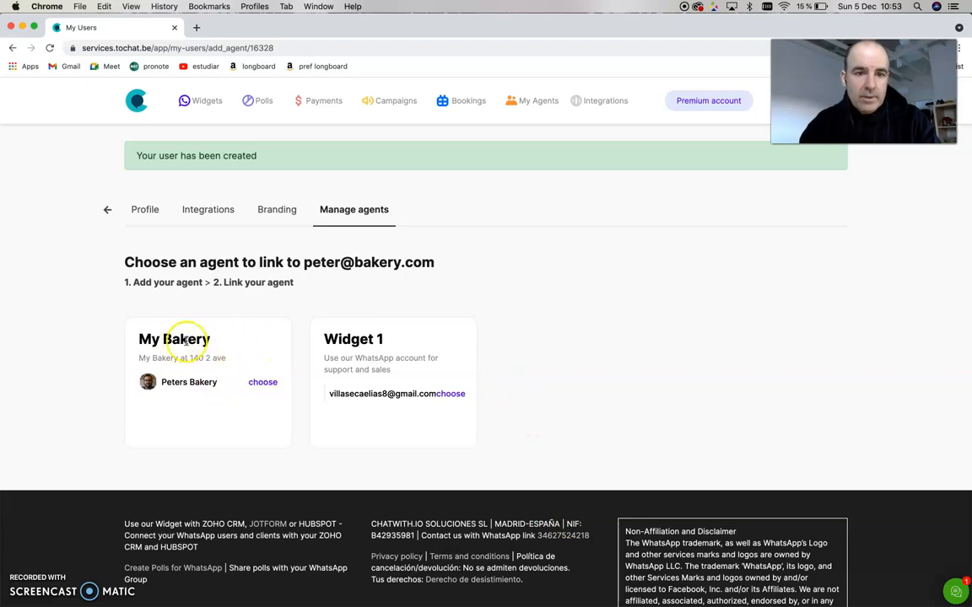
{"action": "left_click", "coordinate": [262, 383]}
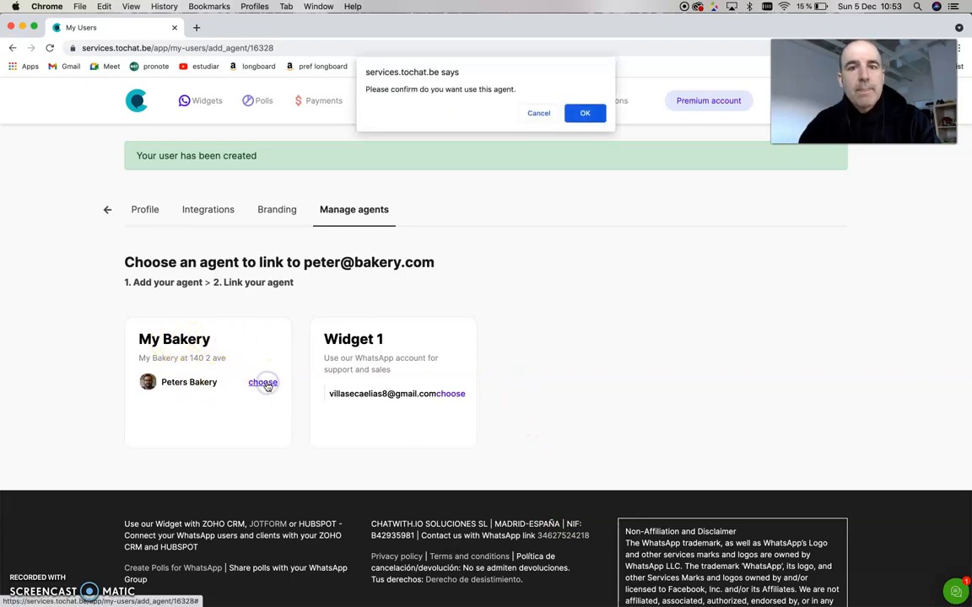
{"action": "left_click", "coordinate": [585, 112]}
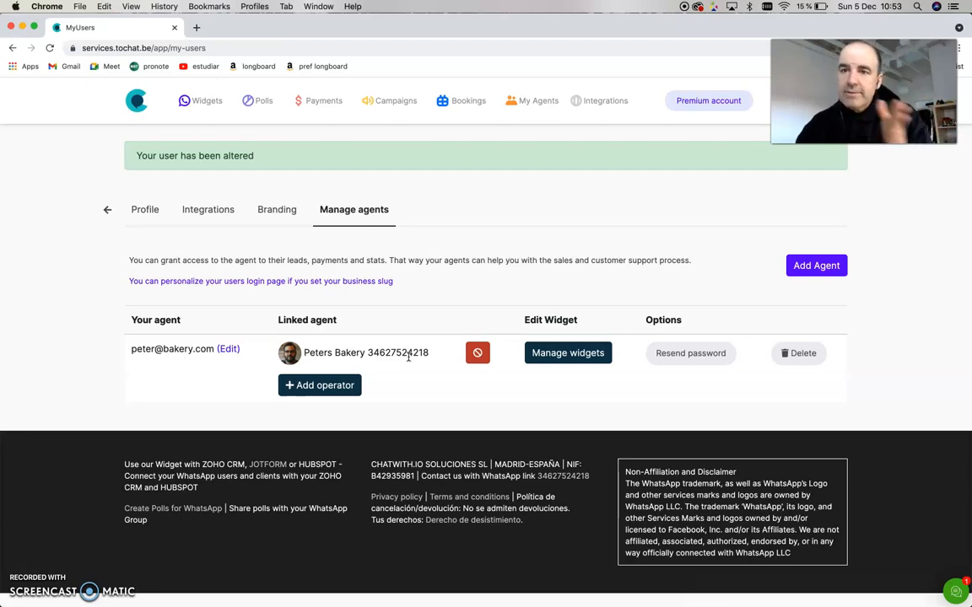
- Try opening the agents' login page link in a new incognito window
{"action": "left_click_drag", "start_coordinate": [201, 349], "coordinate": [148, 349]}
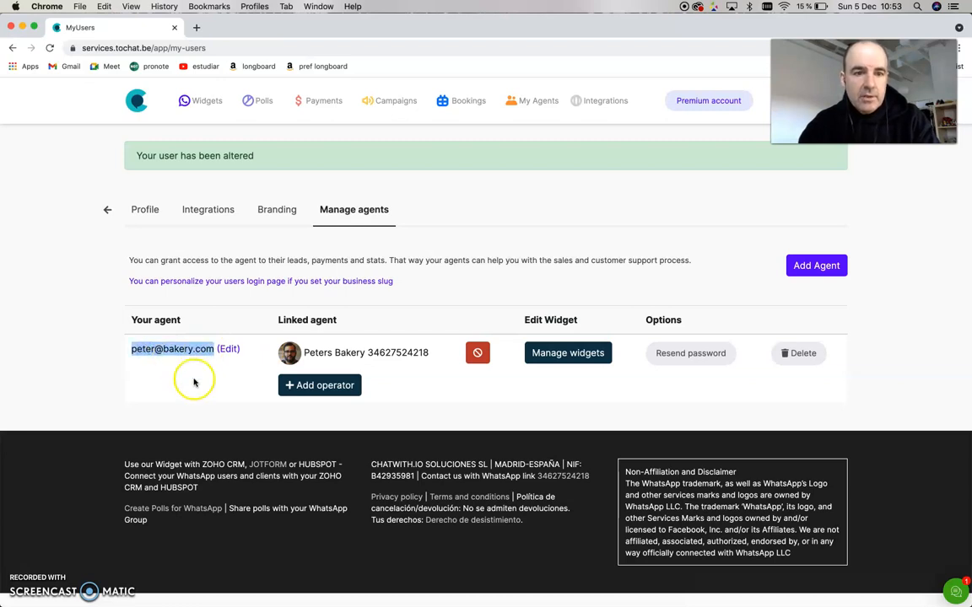
{"action": "right_click", "coordinate": [243, 284]}
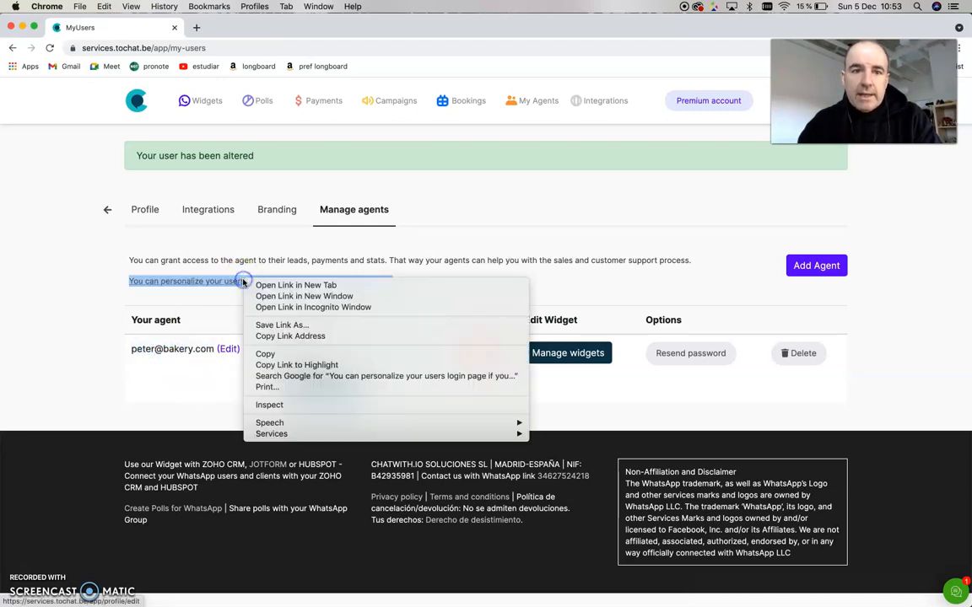
{"action": "left_click", "coordinate": [296, 337]}
{"action": "left_click", "coordinate": [60, 272]}
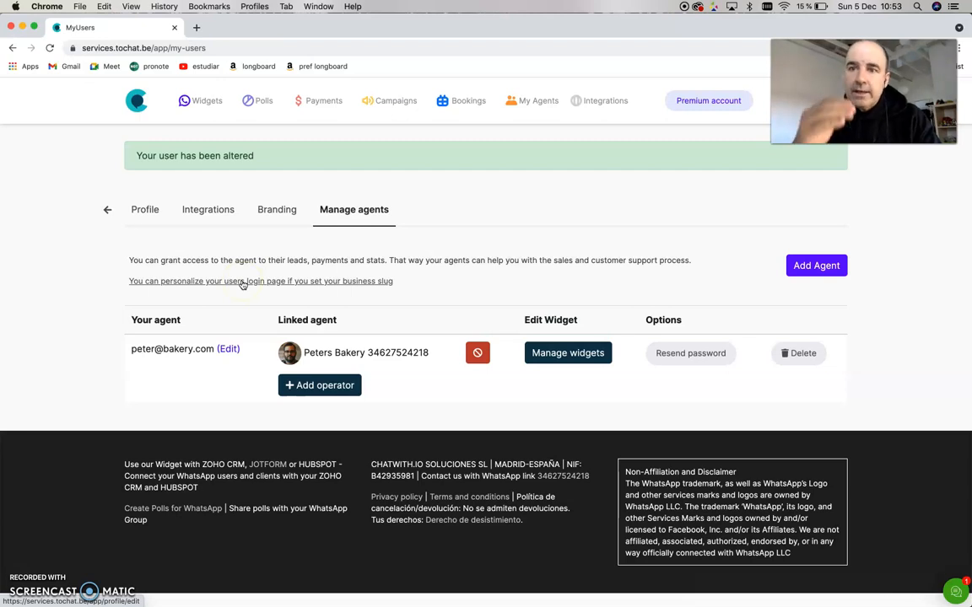
{"action": "left_click", "coordinate": [79, 6]}
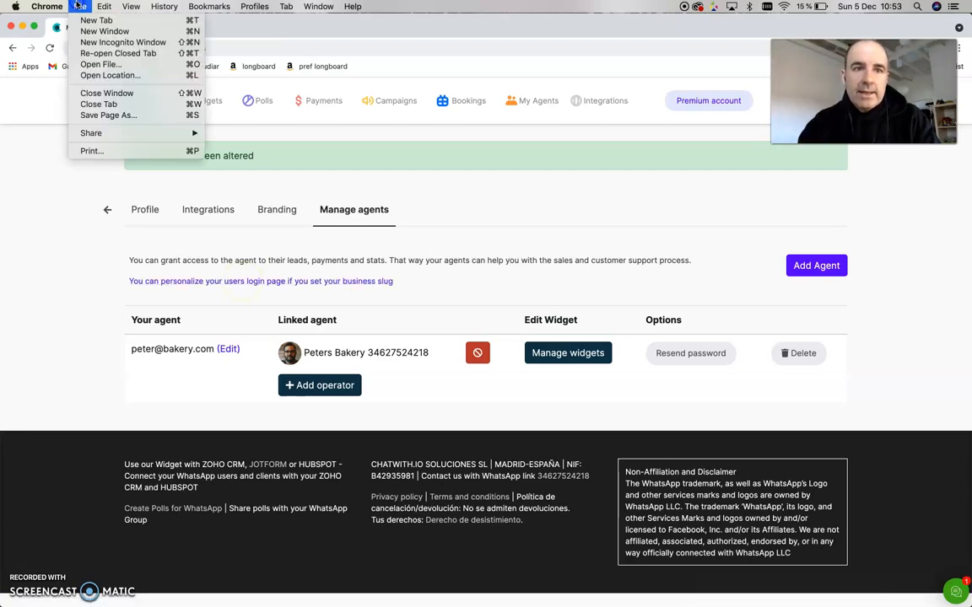
{"action": "left_click", "coordinate": [117, 44]}
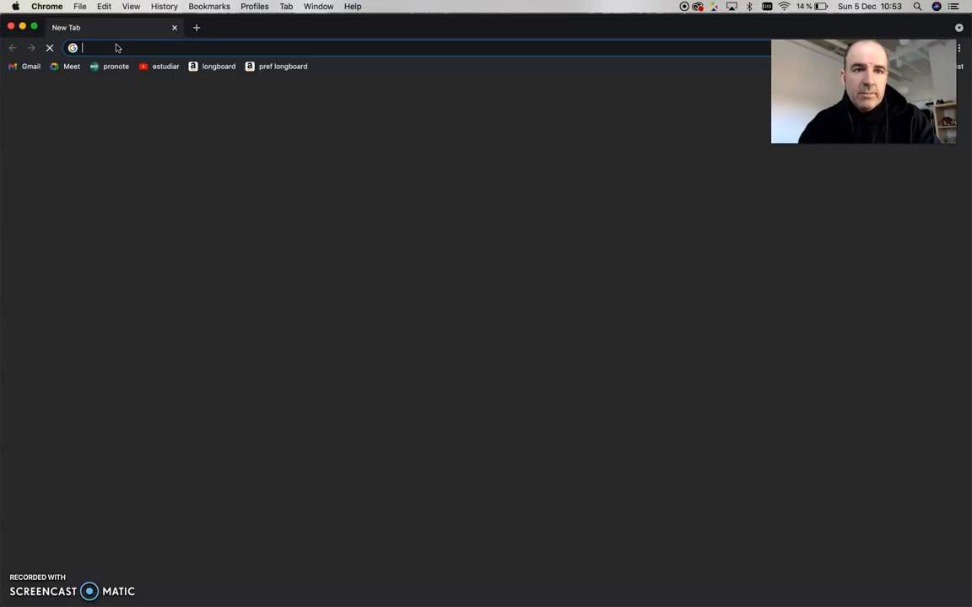
{"action": "key", "text": "super+v"}
{"action": "key", "text": "Return"}
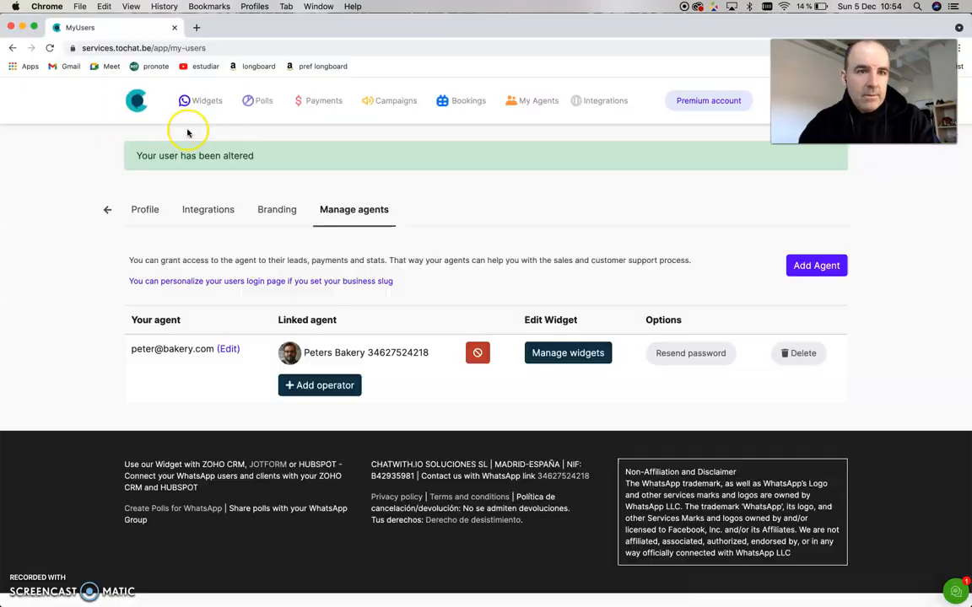
- Copy the login page link again, paste it into a new incognito window, and close that window
{"action": "right_click", "coordinate": [209, 281]}
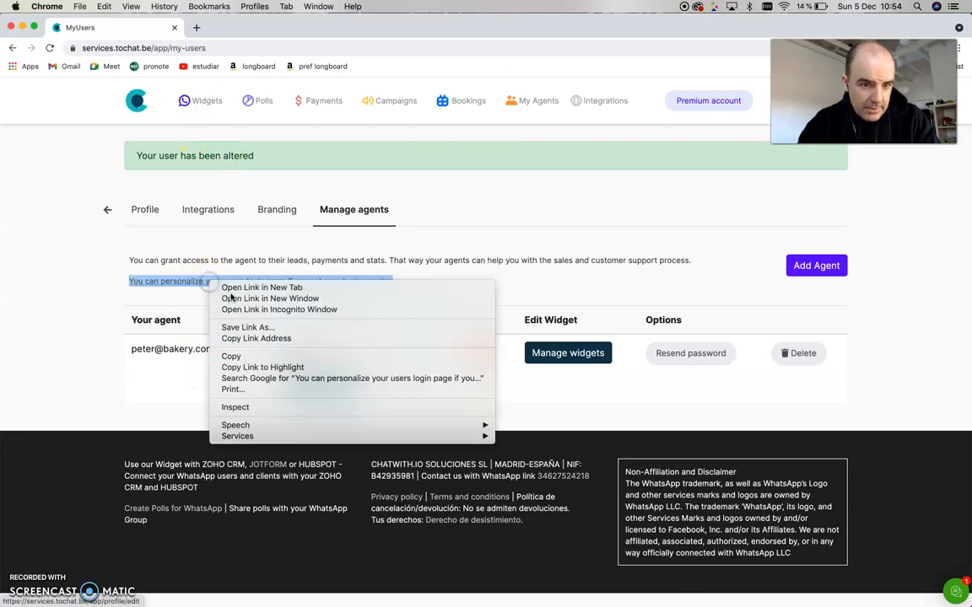
{"action": "left_click", "coordinate": [253, 338]}
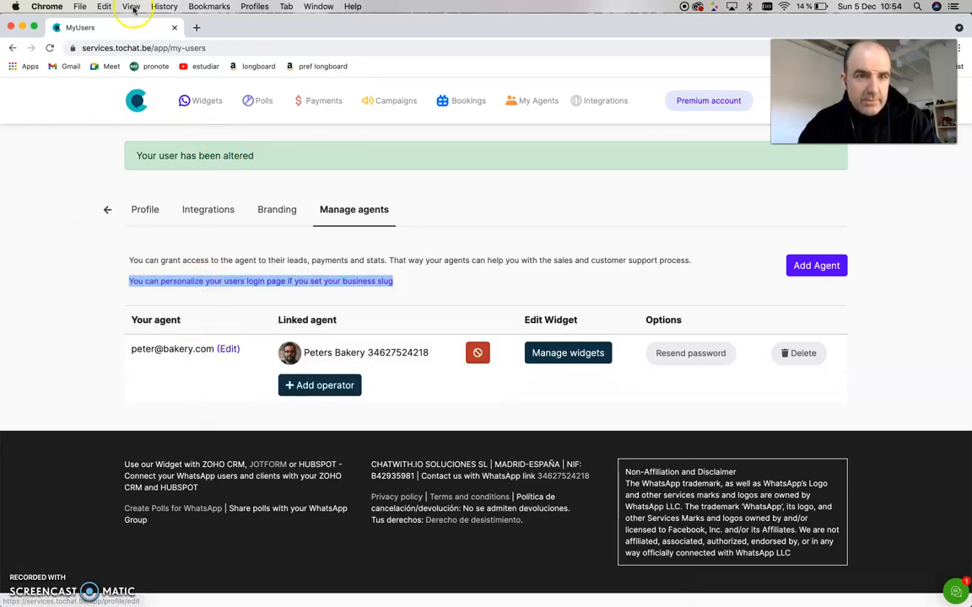
{"action": "left_click", "coordinate": [80, 7]}
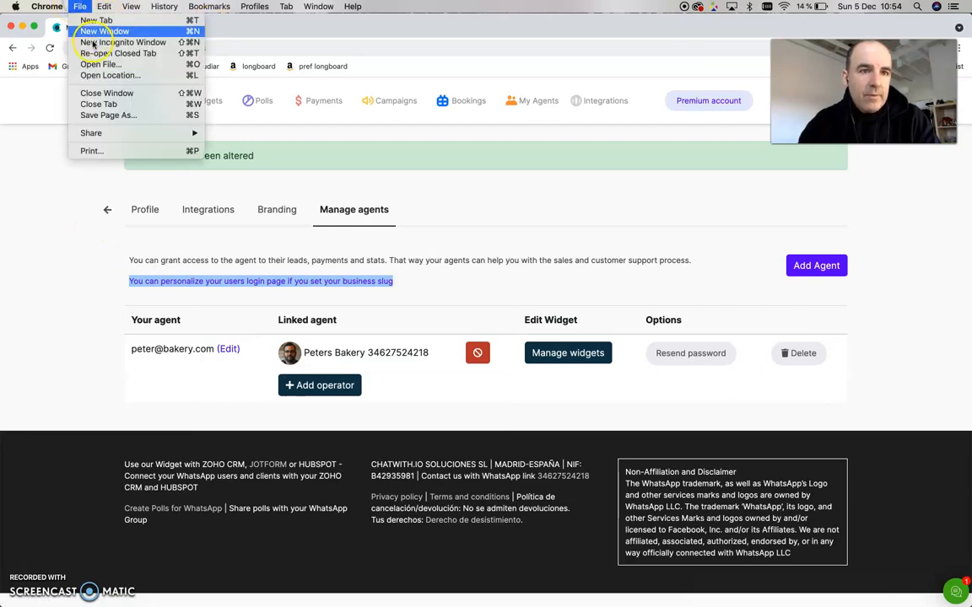
{"action": "left_click", "coordinate": [85, 43]}
{"action": "key", "text": "super+v"}
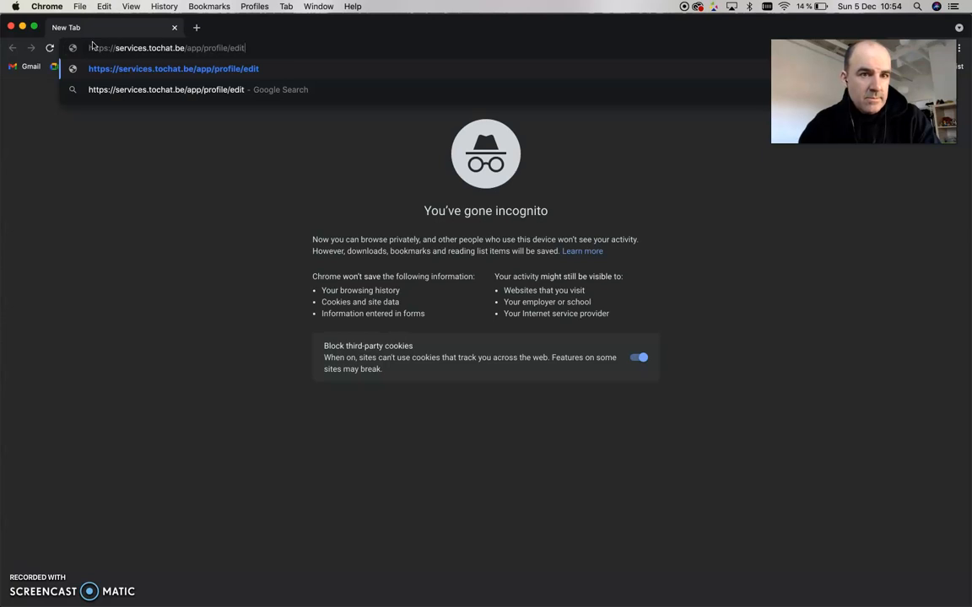
{"action": "left_click", "coordinate": [142, 39]}
{"action": "key", "text": "super+w"}
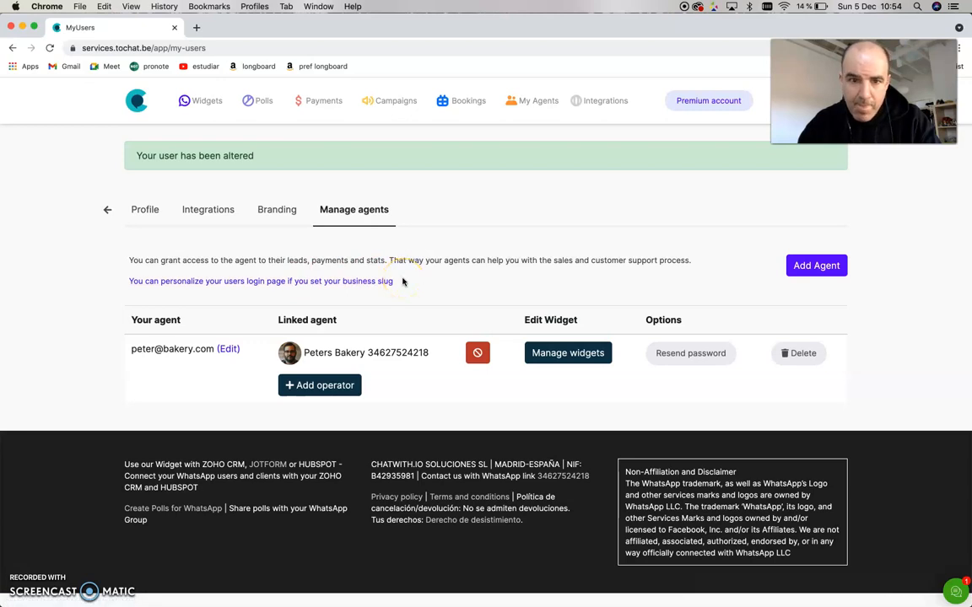
- Copy the agent user's e-mail address from the agents list
{"action": "left_click", "coordinate": [364, 287]}
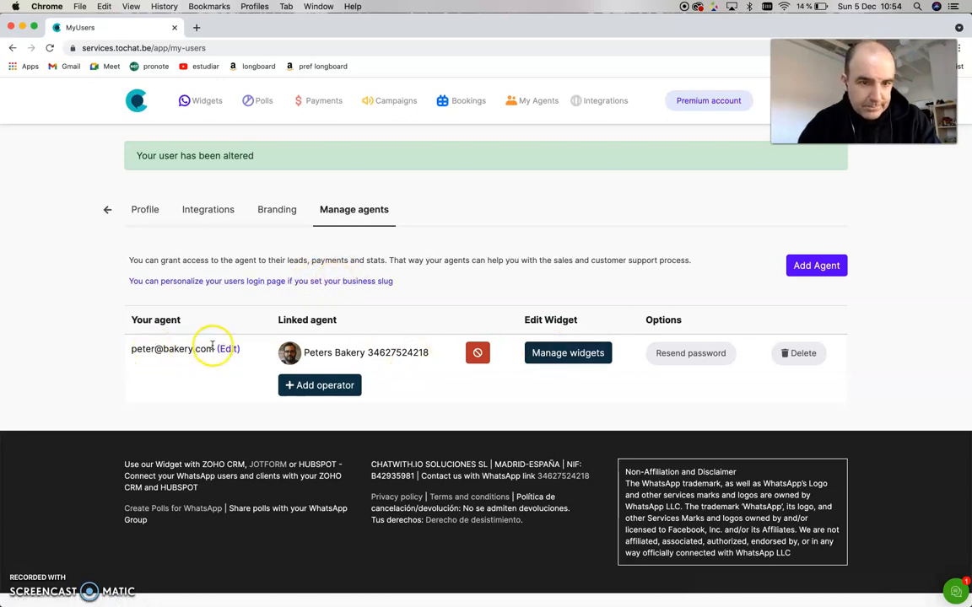
{"action": "left_click_drag", "start_coordinate": [213, 349], "coordinate": [133, 349]}
{"action": "left_click", "coordinate": [142, 349]}
{"action": "key", "text": "super+c"}
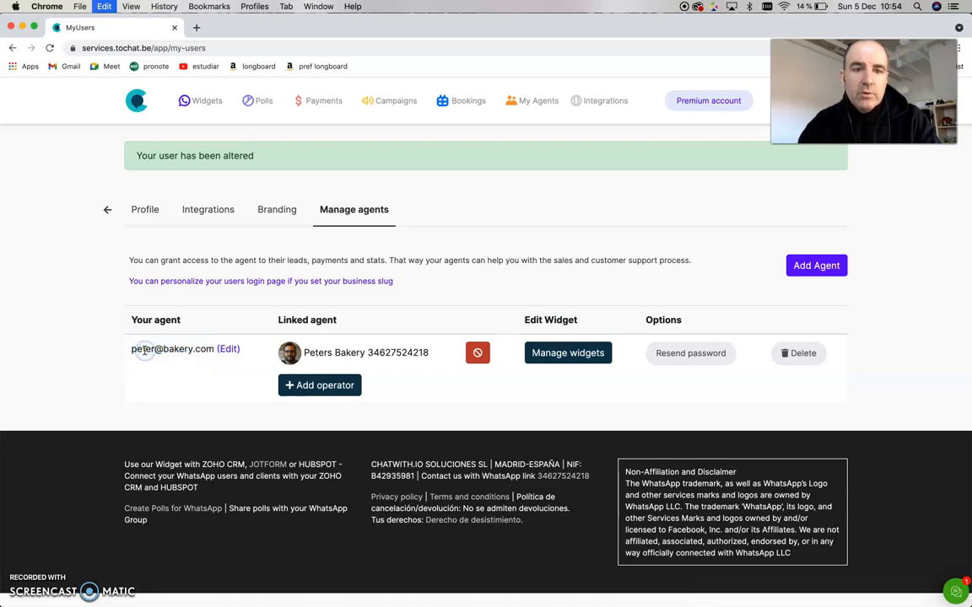
{"action": "mouse_move", "coordinate": [216, 348]}
{"action": "left_mouse_down"}
{"action": "mouse_move", "coordinate": [137, 347]}
{"action": "mouse_move", "coordinate": [206, 346]}
{"action": "left_mouse_up"}
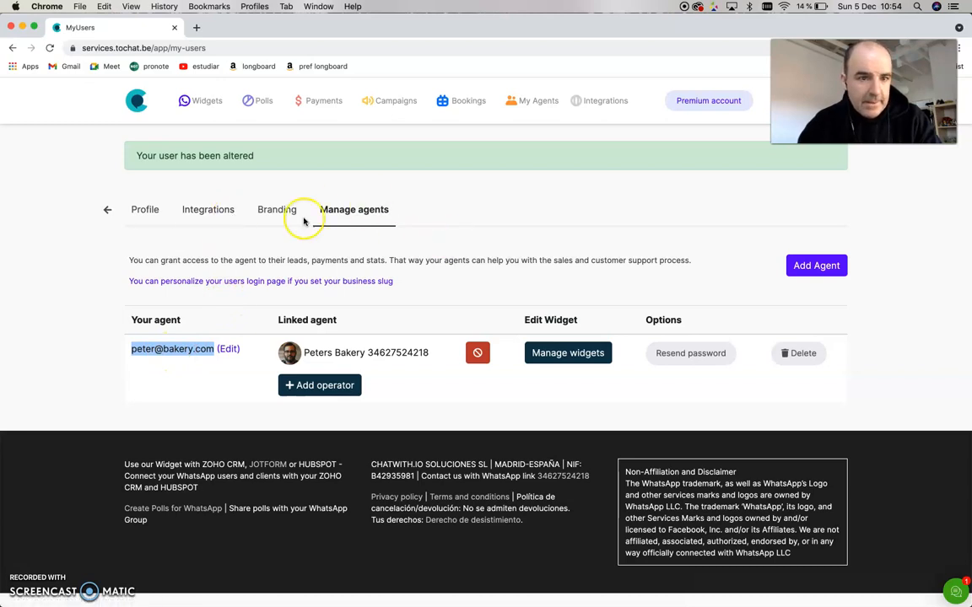
- Open a new incognito window and go to services.tochat.be
{"action": "left_click", "coordinate": [76, 7]}
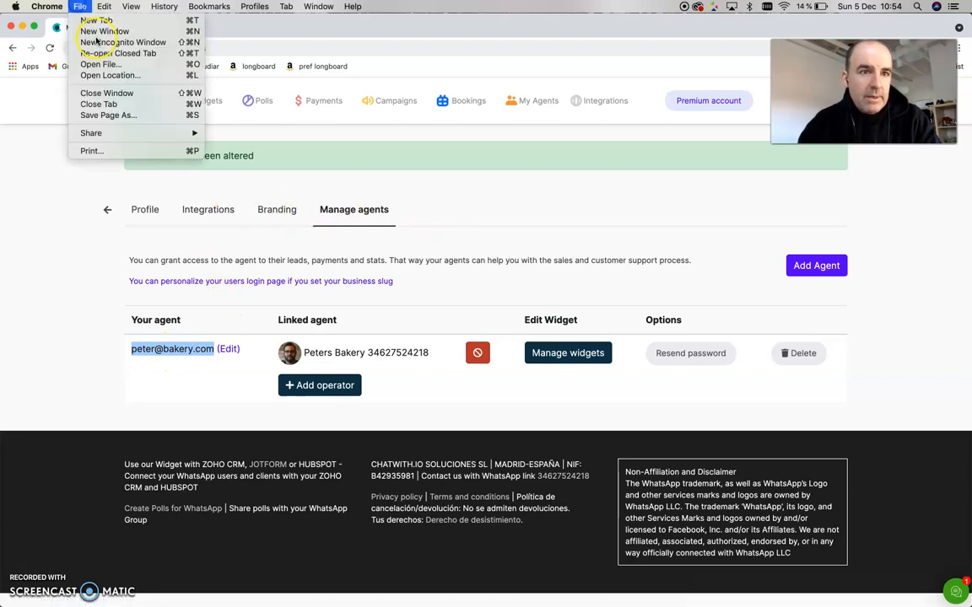
{"action": "left_click", "coordinate": [97, 41]}
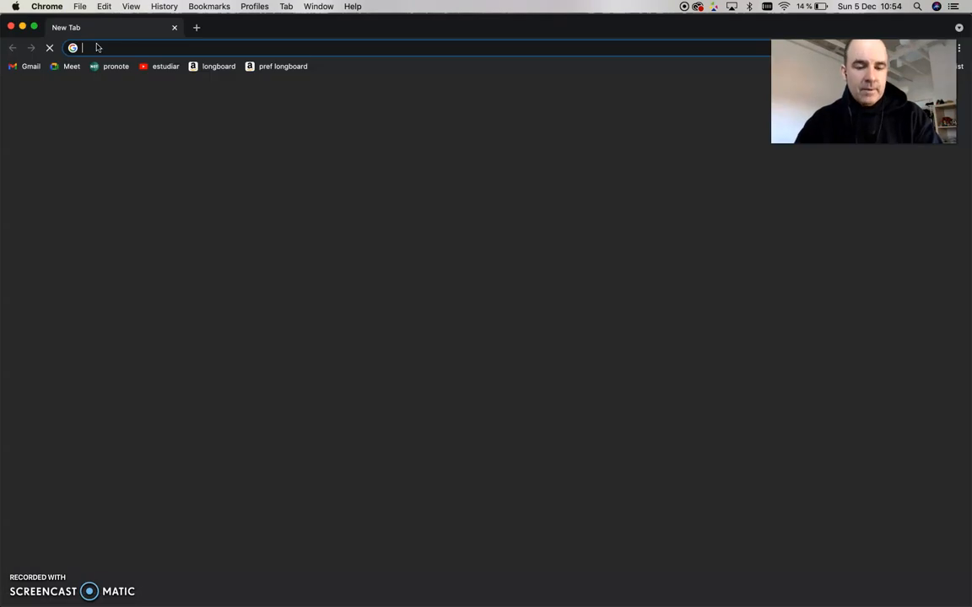
{"action": "type", "text": "services.tochat.be"}
{"action": "key", "text": "Return"}
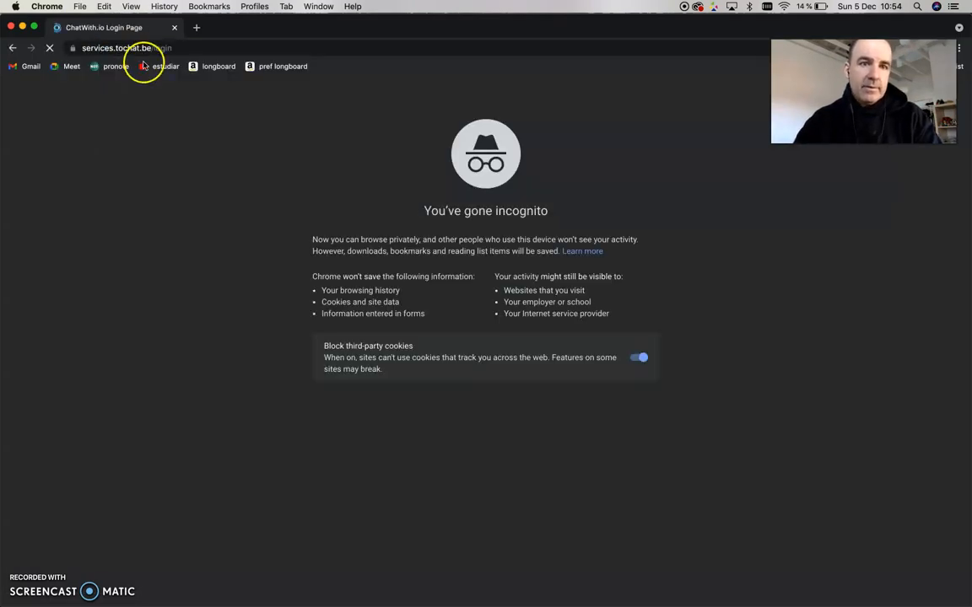
- Log in as the new agent with its e-mail address and password
{"action": "left_click", "coordinate": [298, 349]}
{"action": "left_click", "coordinate": [283, 355]}
{"action": "double_click", "coordinate": [283, 355]}
{"action": "key", "text": "super+c"}
{"action": "left_click", "coordinate": [137, 351]}
{"action": "left_click", "coordinate": [304, 403]}
{"action": "left_click", "coordinate": [300, 423]}
{"action": "left_click", "coordinate": [264, 431]}
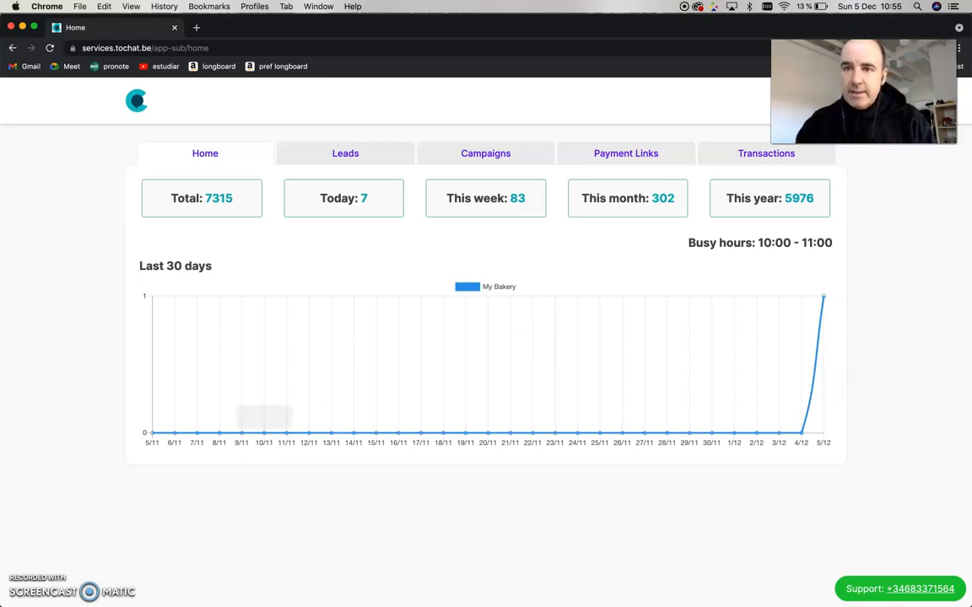
- Try the Support WhatsApp link on the agent's home page
{"action": "left_click_drag", "start_coordinate": [854, 132], "coordinate": [843, 263]}
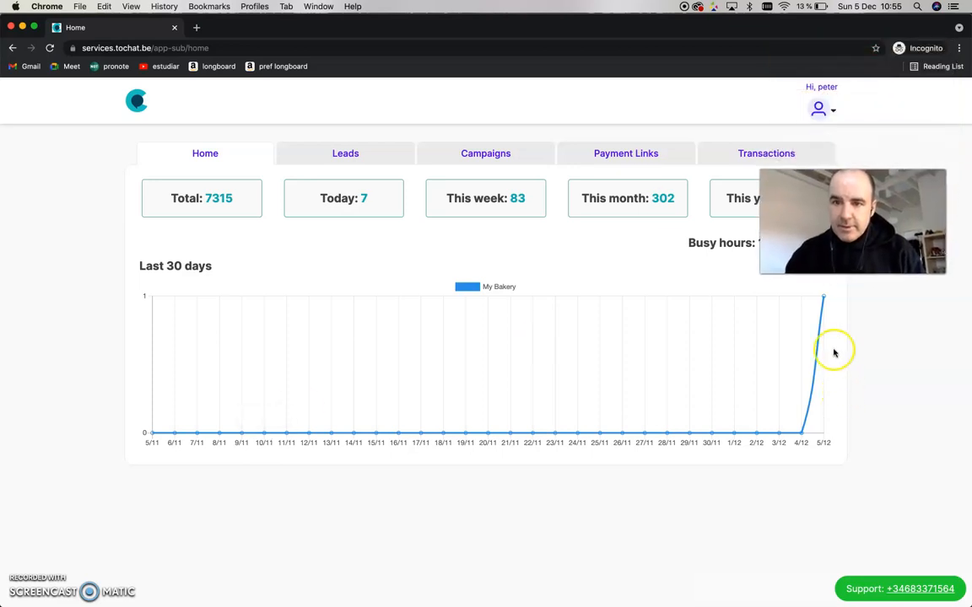
{"action": "left_click_drag", "start_coordinate": [844, 245], "coordinate": [324, 502]}
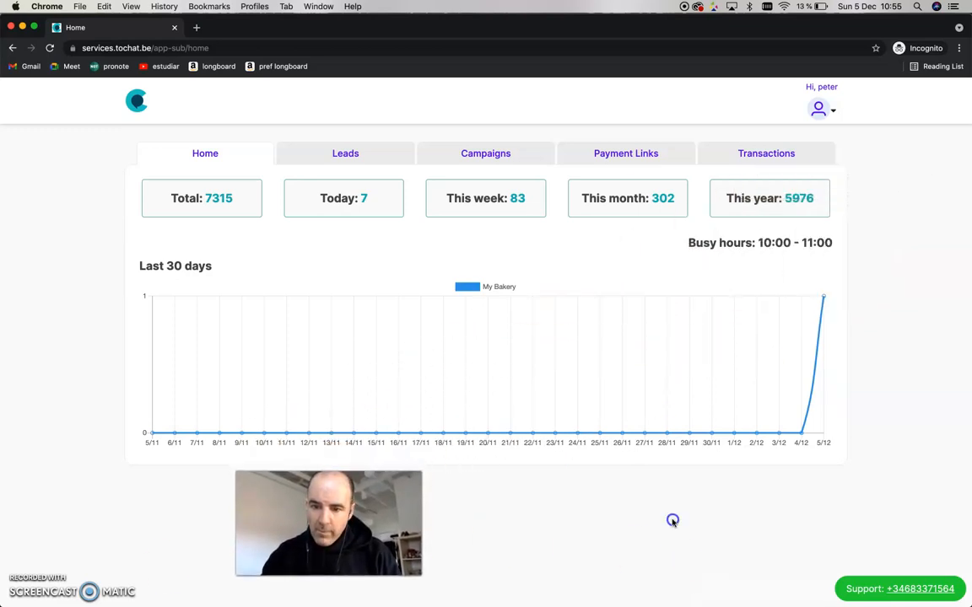
{"action": "left_click", "coordinate": [894, 593]}
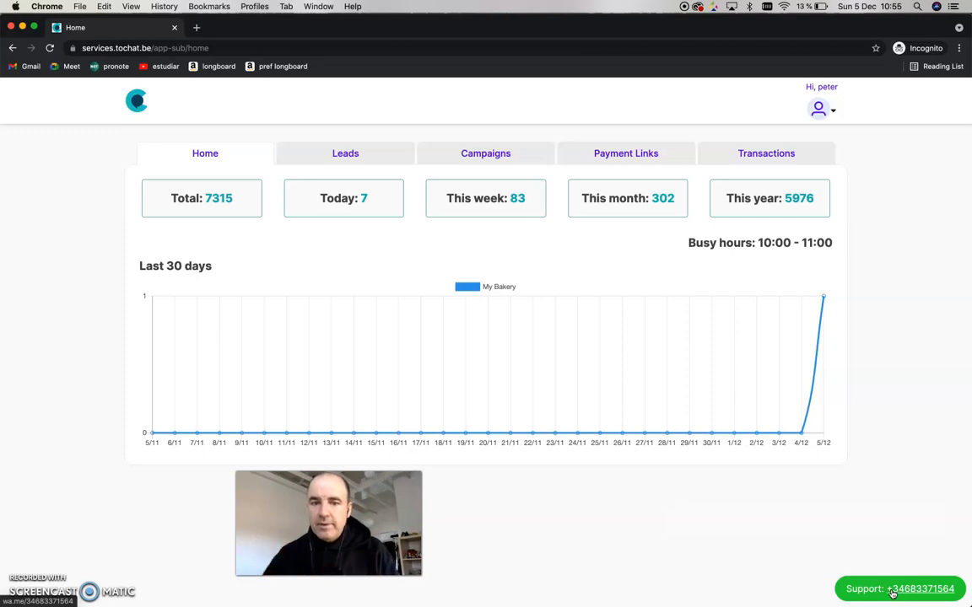
{"action": "left_click", "coordinate": [915, 590]}
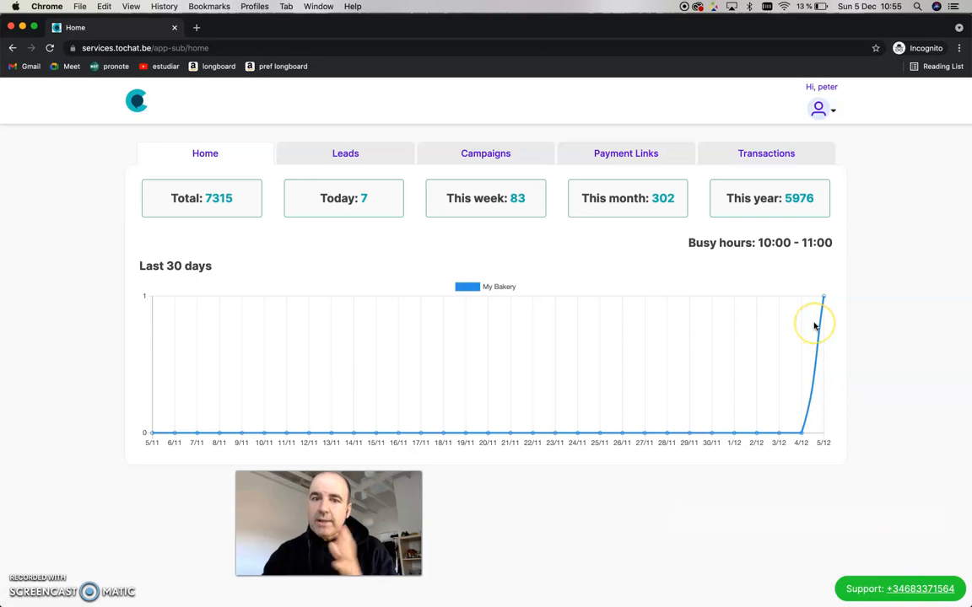
- Open the agent's account menu
{"action": "left_click", "coordinate": [899, 141]}
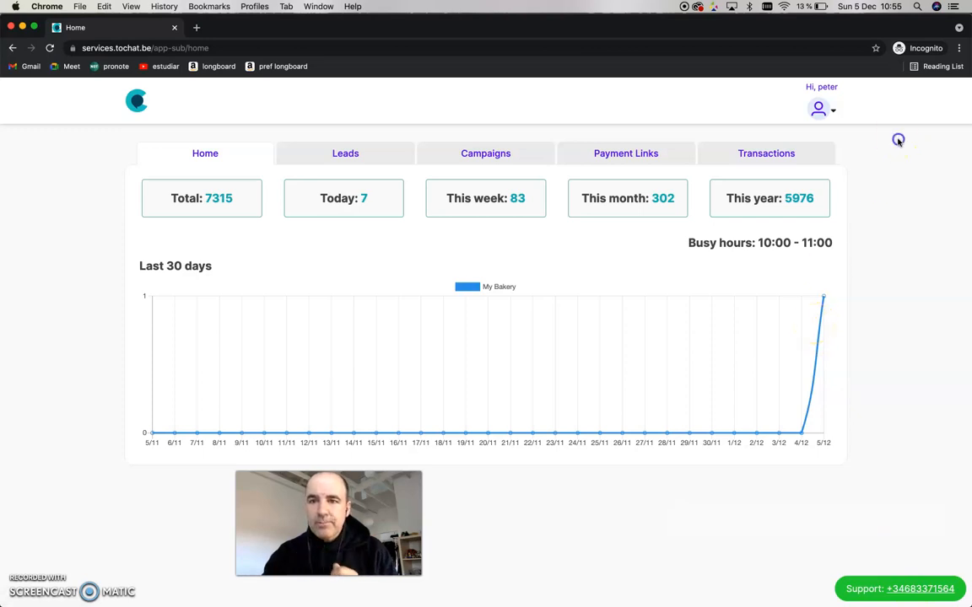
{"action": "left_click", "coordinate": [833, 110]}
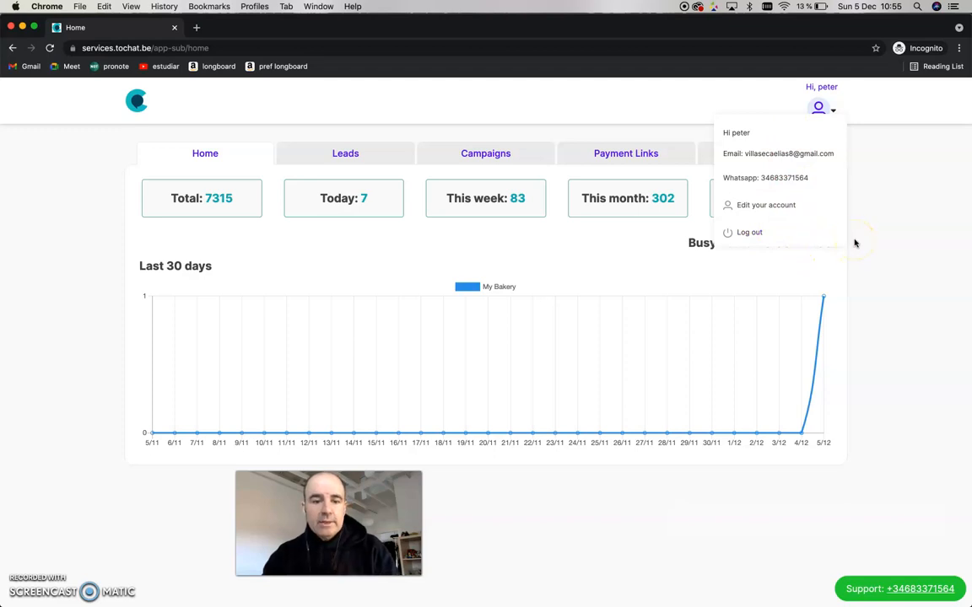
- Close the account menu and browse the agent's Leads, Campaigns, Payment Links and Home pages
{"action": "key", "text": "super+shift+3"}
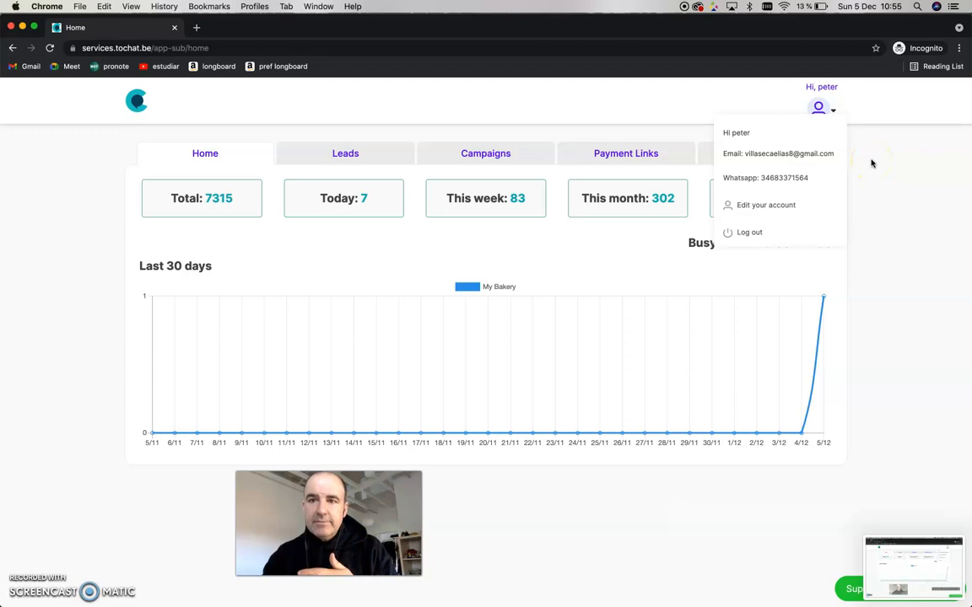
{"action": "left_click", "coordinate": [831, 106]}
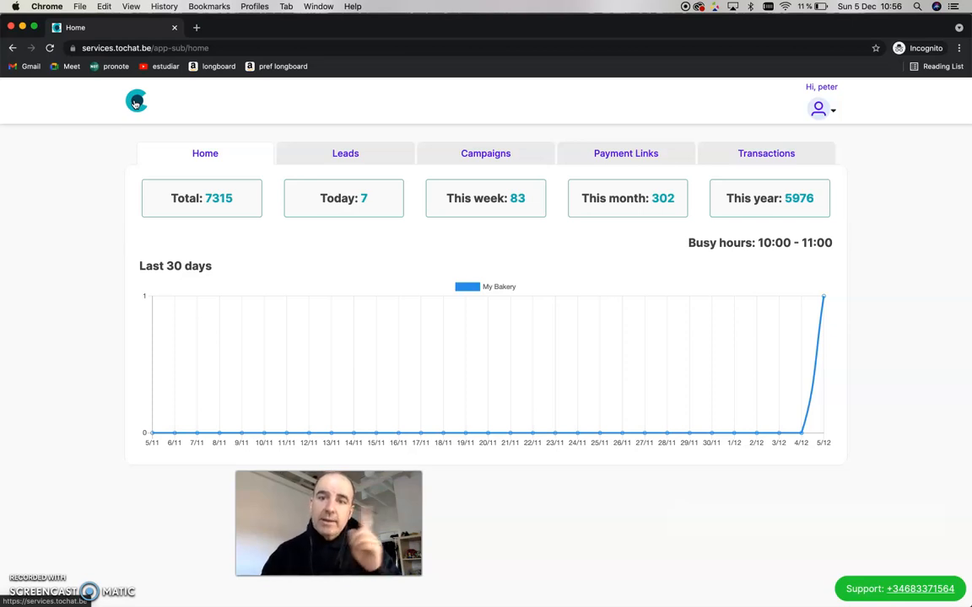
{"action": "left_click", "coordinate": [359, 157]}
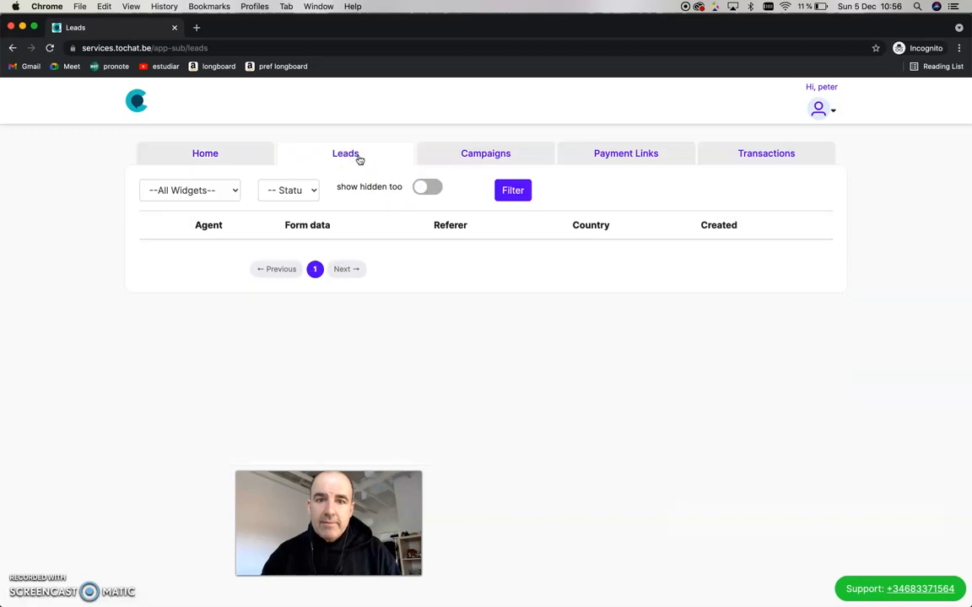
{"action": "left_click", "coordinate": [511, 157]}
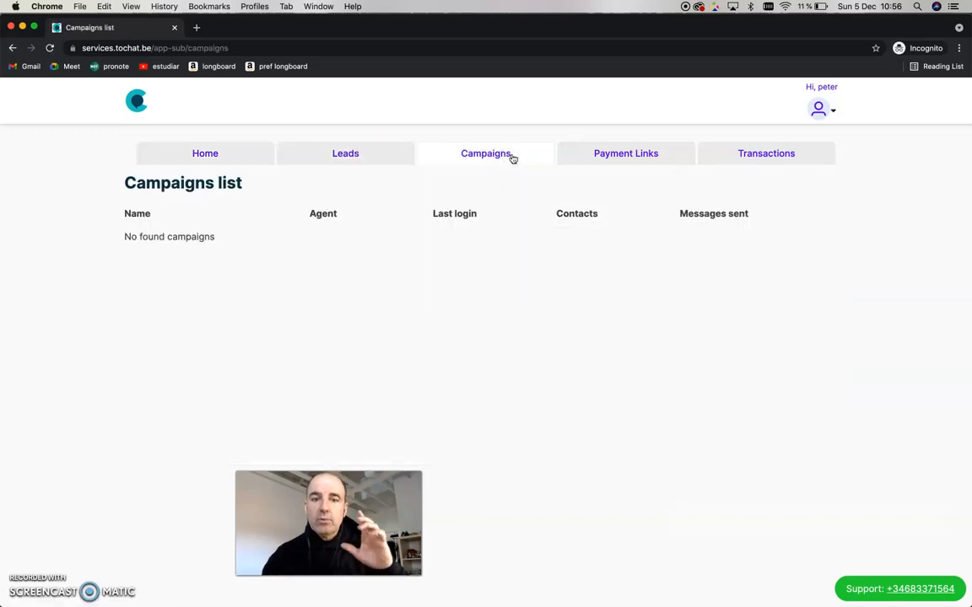
{"action": "left_click", "coordinate": [640, 154]}
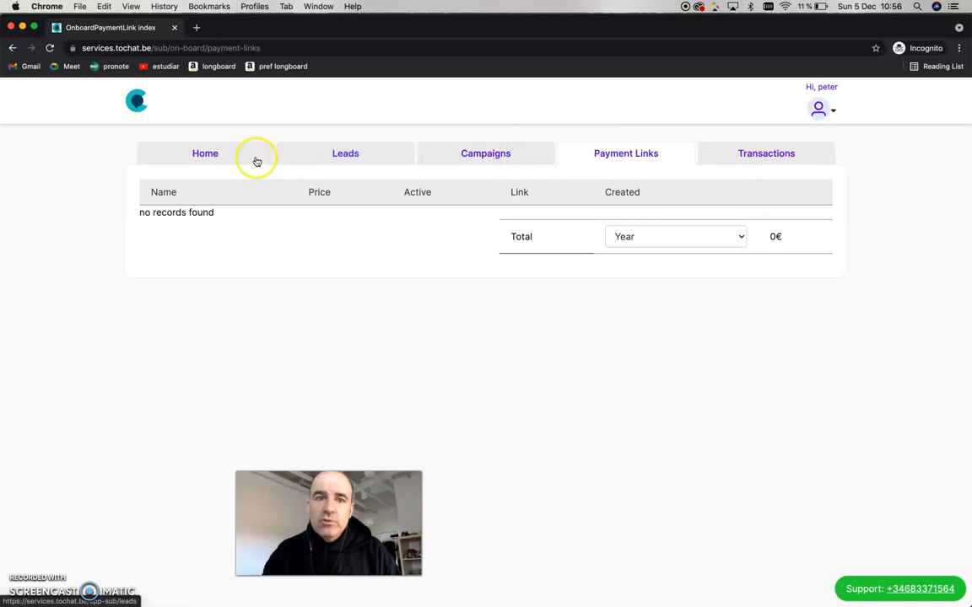
{"action": "left_click", "coordinate": [223, 160]}
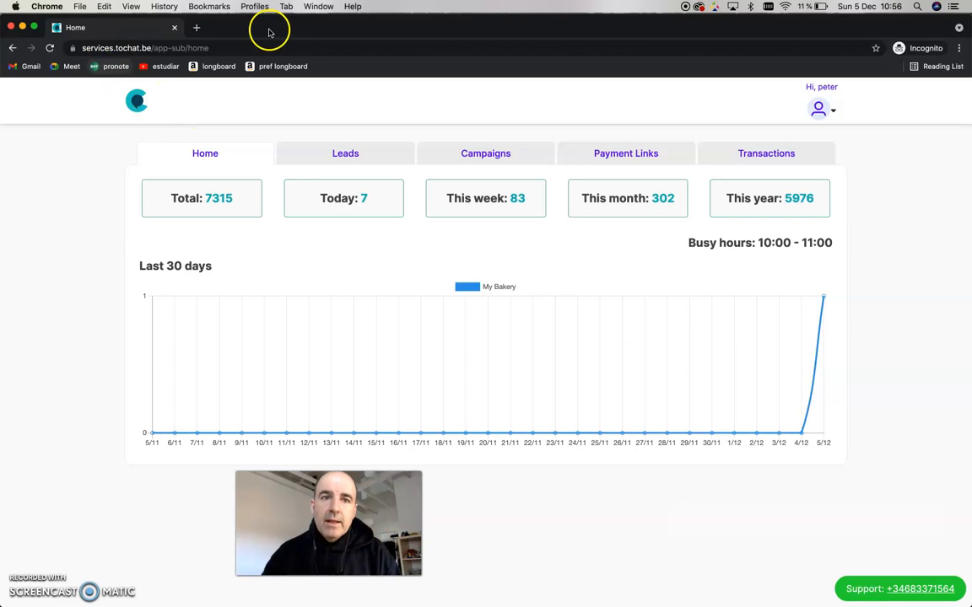
- Close the incognito window to return to the owner's Manage agents page
{"action": "left_click_drag", "start_coordinate": [252, 23], "coordinate": [256, 50]}
{"action": "left_click", "coordinate": [22, 50]}
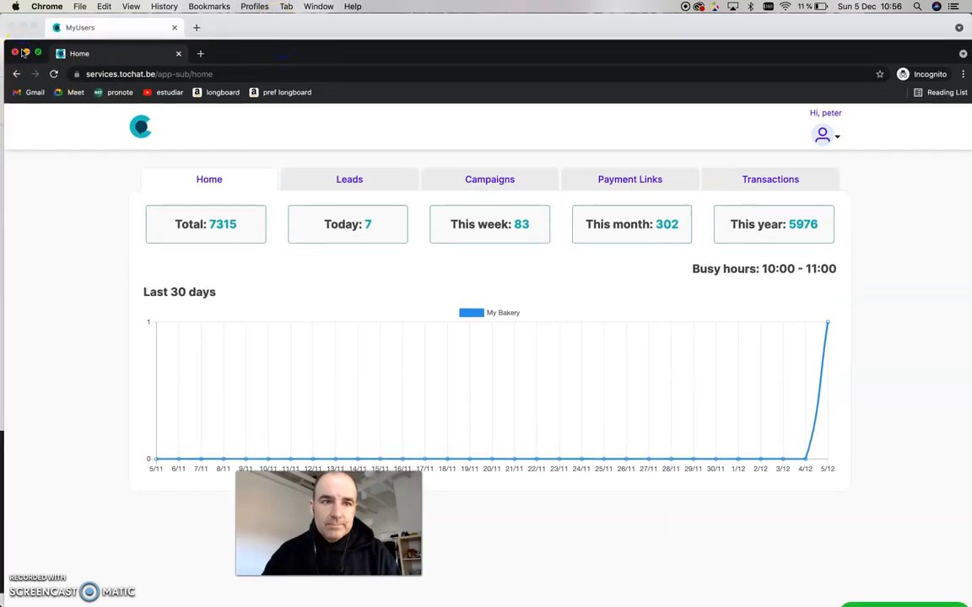
{"action": "left_click", "coordinate": [15, 52]}
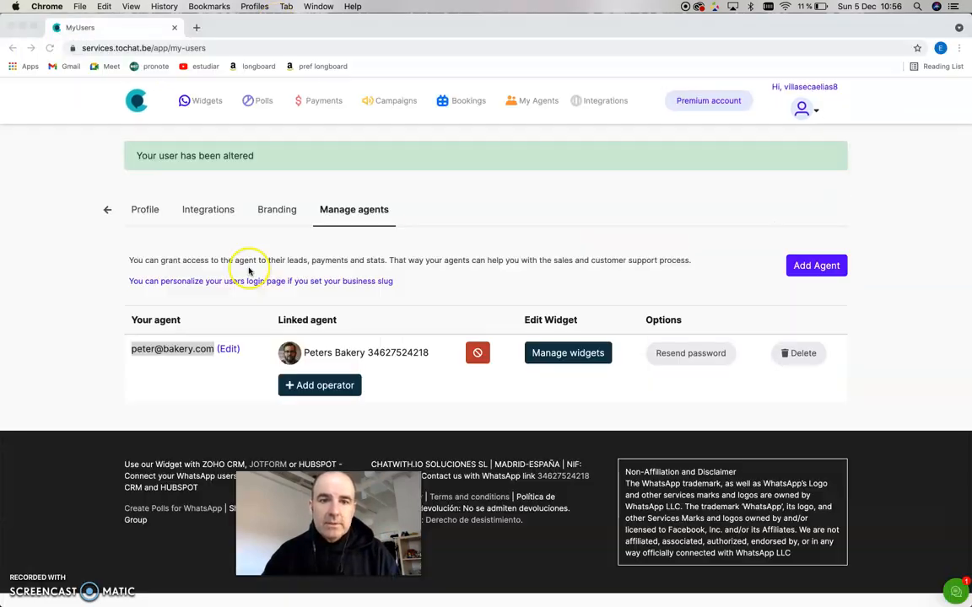
- Open the link to personalize the users' login page and set the business name to MyCoolAgency
{"action": "left_click", "coordinate": [457, 285]}
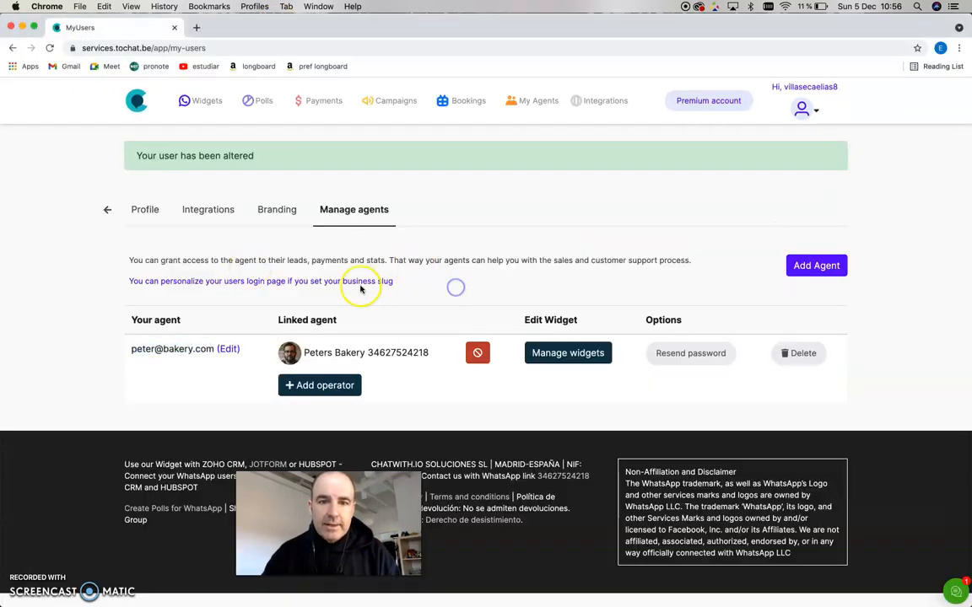
{"action": "left_click", "coordinate": [274, 283]}
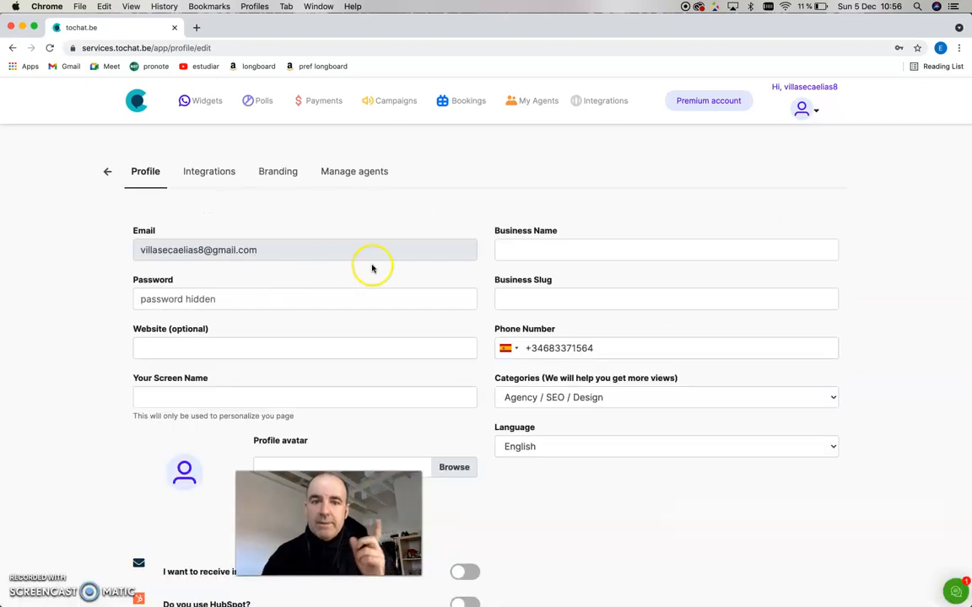
{"action": "left_click", "coordinate": [535, 249]}
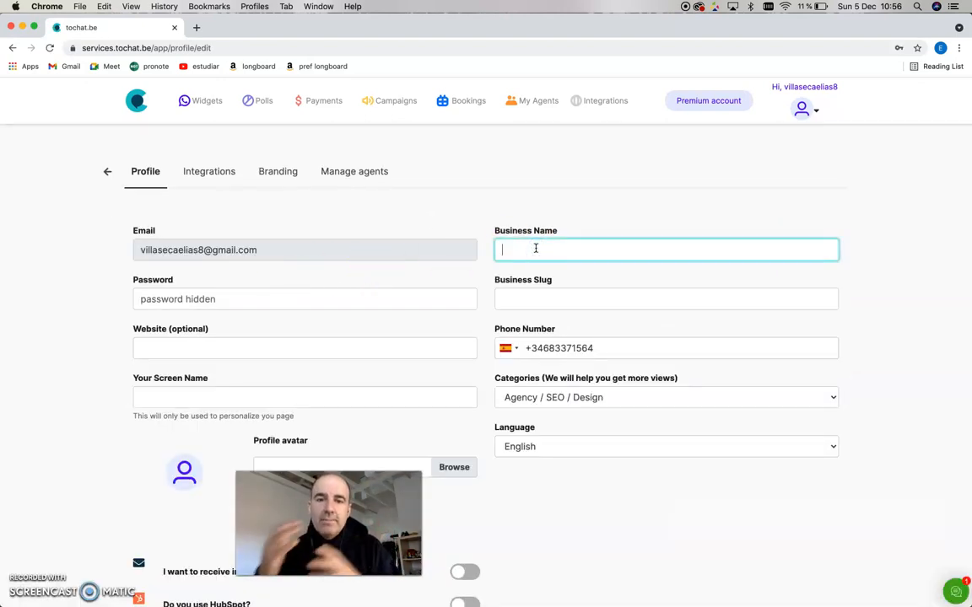
{"action": "type", "text": "MyAgen"}
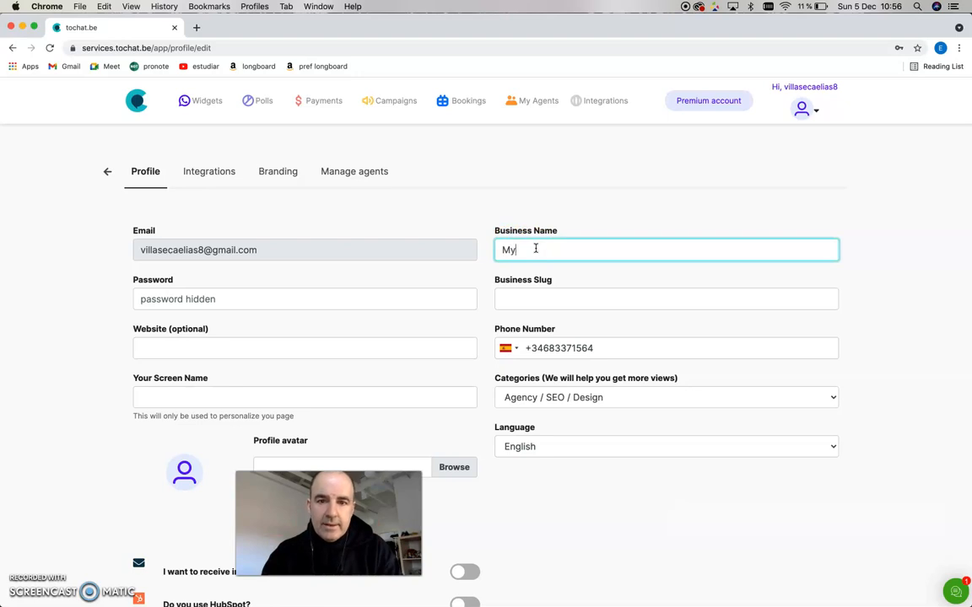
{"action": "key", "text": "BackSpace"}
{"action": "key", "text": "BackSpace"}
{"action": "key", "text": "BackSpace"}
{"action": "key", "text": "BackSpace"}
{"action": "type", "text": "CoolAgency"}
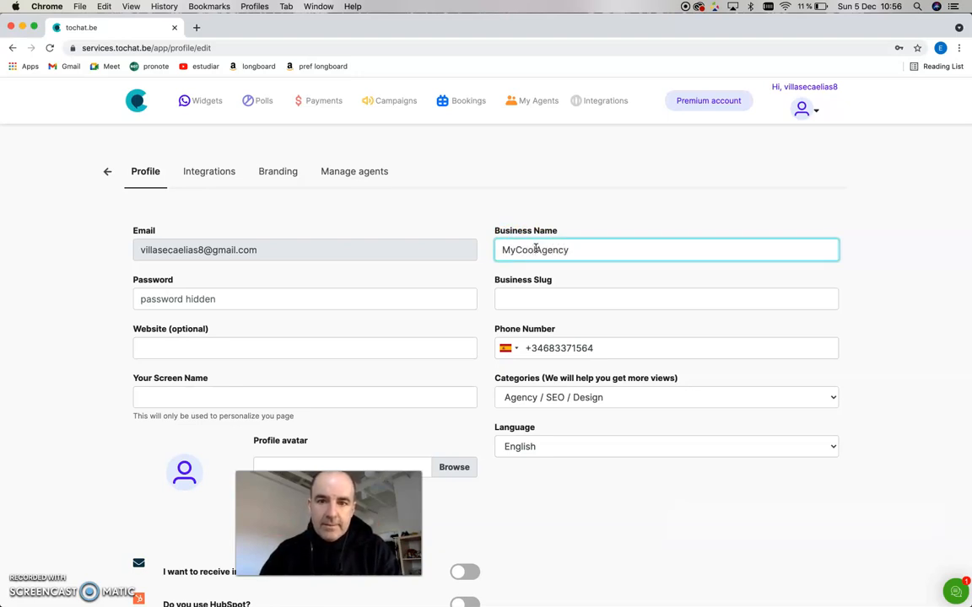
- Copy the business name into the business slug field and change it to mycoolagency
{"action": "key", "text": "super+a"}
{"action": "key", "text": "super+c"}
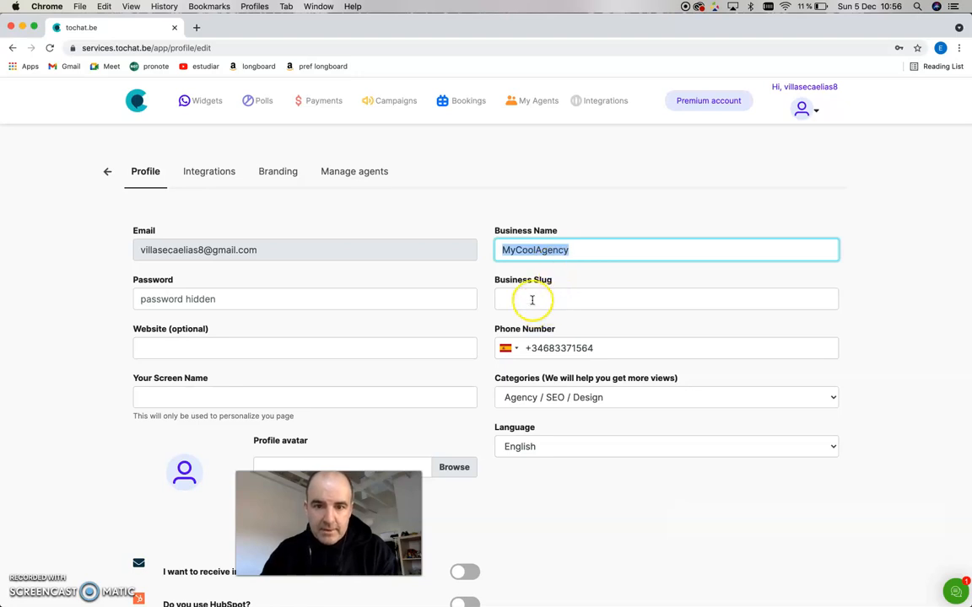
{"action": "left_click", "coordinate": [532, 299]}
{"action": "key", "text": "super+v"}
{"action": "key", "text": "super+Left"}
{"action": "key", "text": "shift+Right"}
{"action": "key", "text": "shift+Right"}
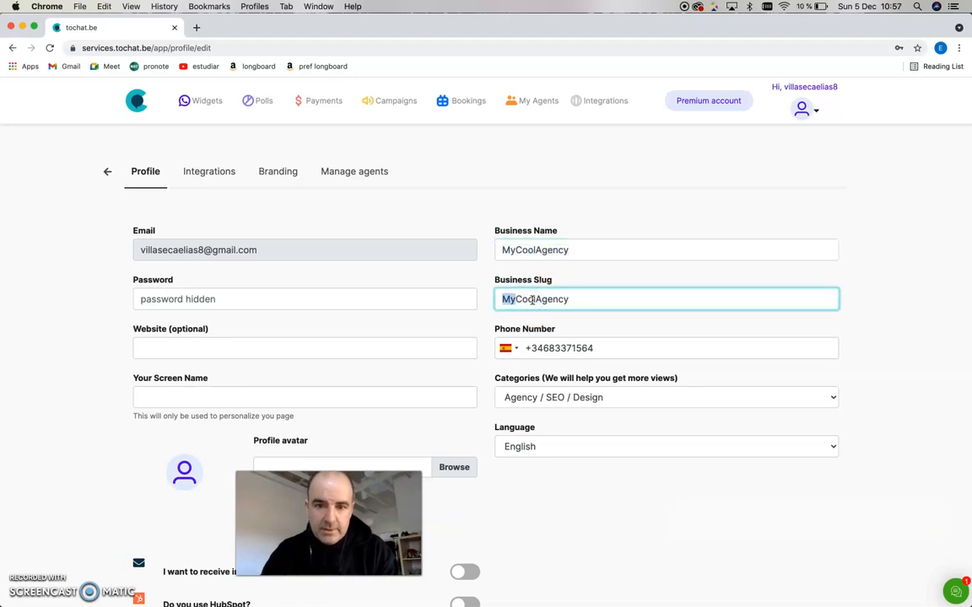
{"action": "type", "text": "my"}
{"action": "key", "text": "shift+Right"}
{"action": "type", "text": "c"}
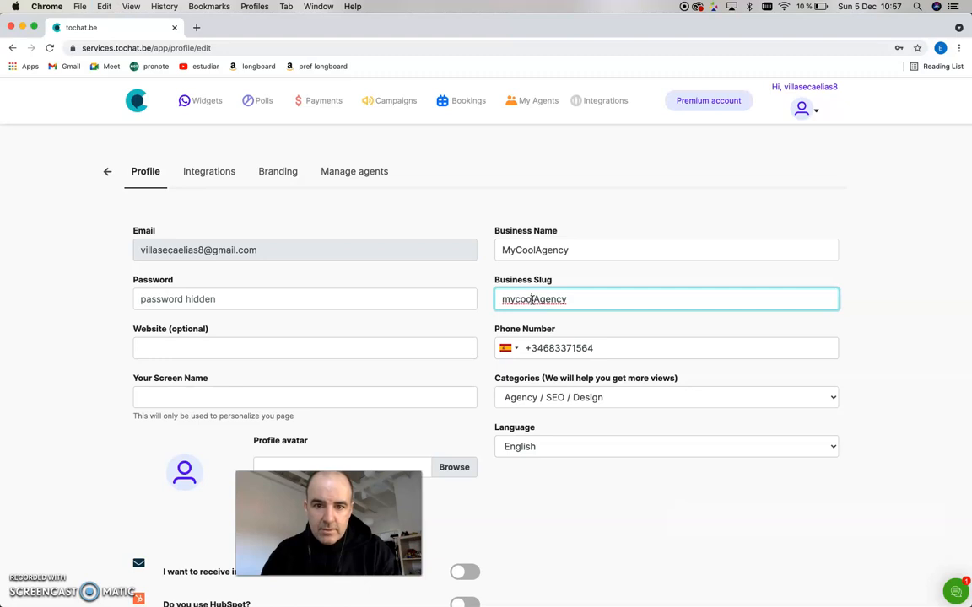
{"action": "key", "text": "shift+Right"}
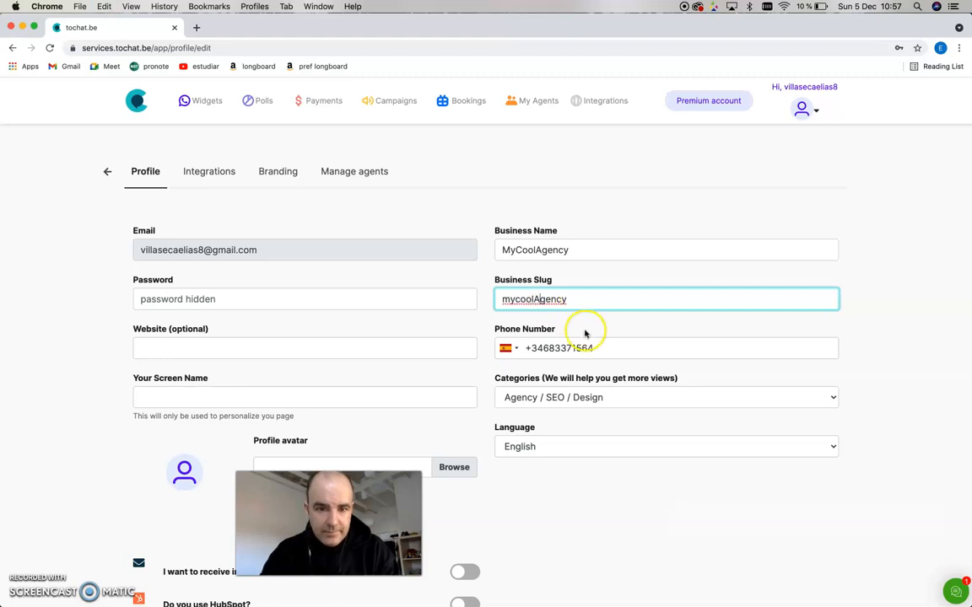
{"action": "type", "text": "a"}
- Enter mycoolagency.com as the website and My Cool Agency as the screen name
{"action": "left_click", "coordinate": [261, 348]}
{"action": "type", "text": "mycoolagency.com"}
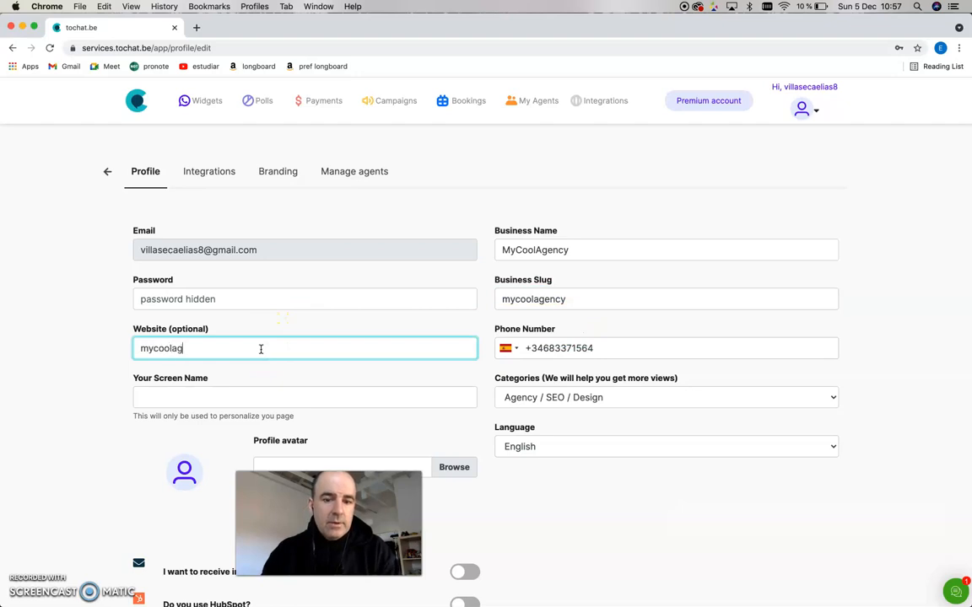
{"action": "left_click", "coordinate": [247, 386]}
{"action": "type", "text": "My Agency"}
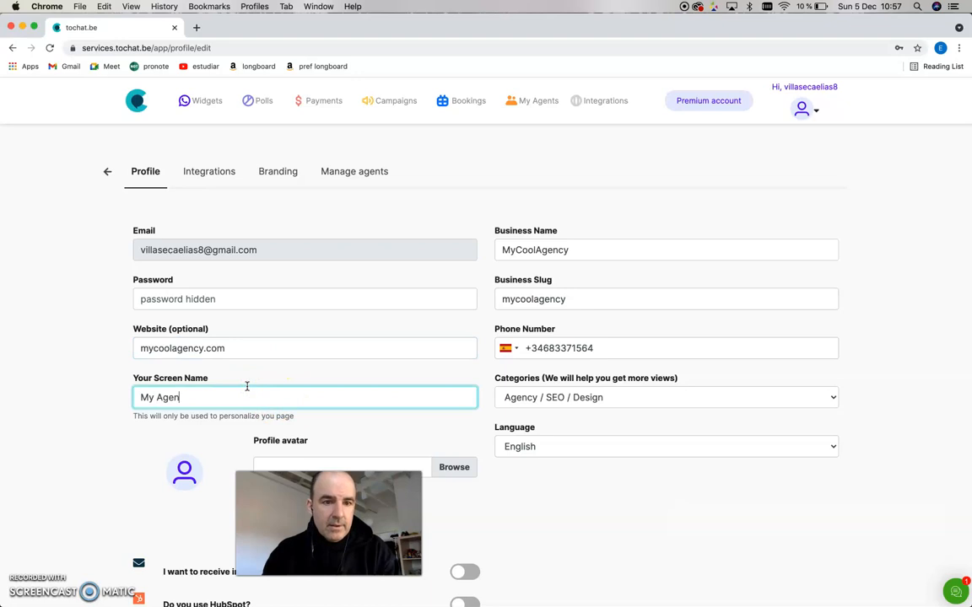
{"action": "key", "text": "Right"}
{"action": "key", "text": "Right"}
{"action": "key", "text": "Right"}
{"action": "type", "text": "Cool"}
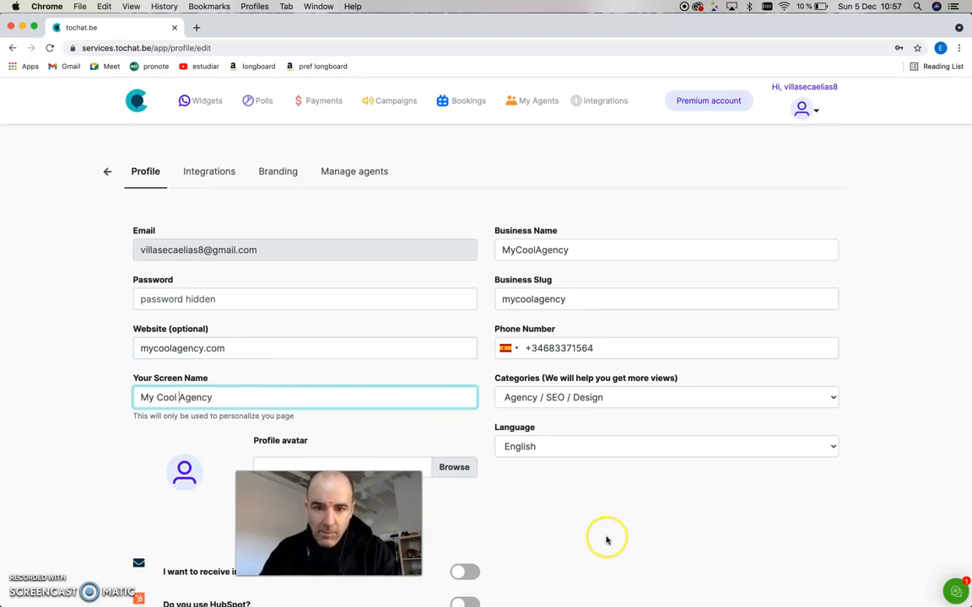
- Submit the updated profile
{"action": "scroll", "coordinate": [606, 539], "scroll_direction": "down", "scroll_amount": 2}
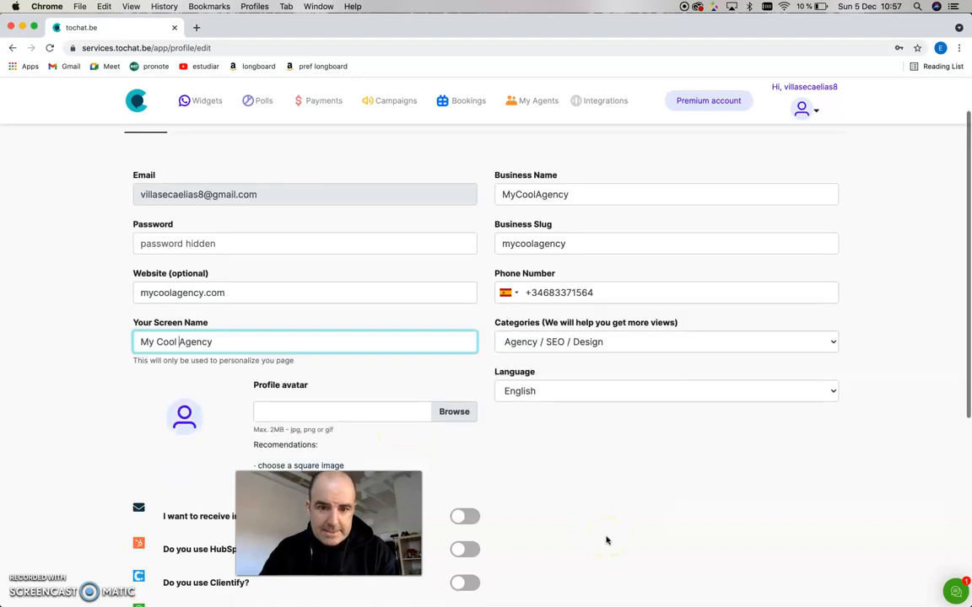
{"action": "scroll", "coordinate": [605, 540], "scroll_direction": "down", "scroll_amount": 6}
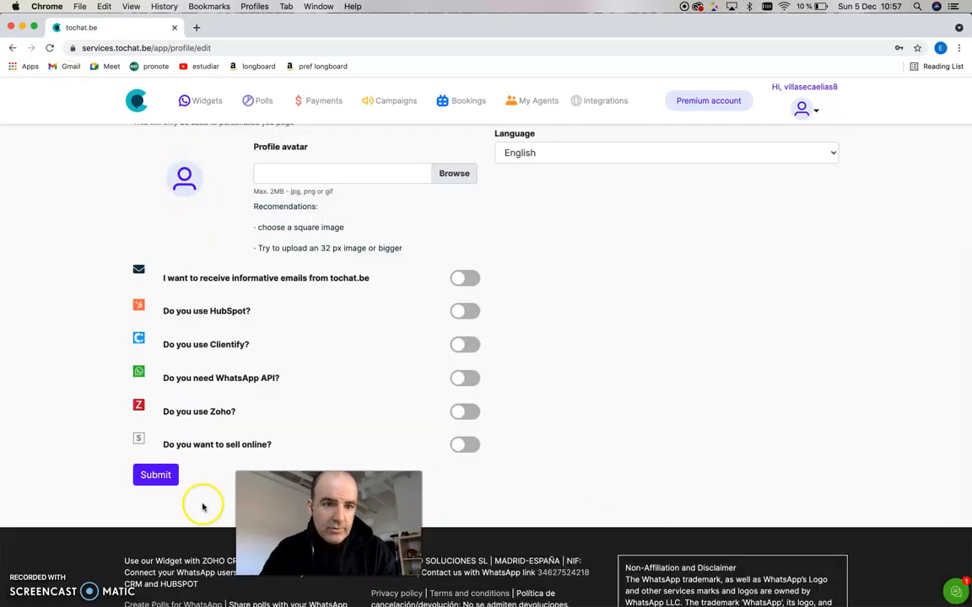
{"action": "left_click", "coordinate": [167, 480]}
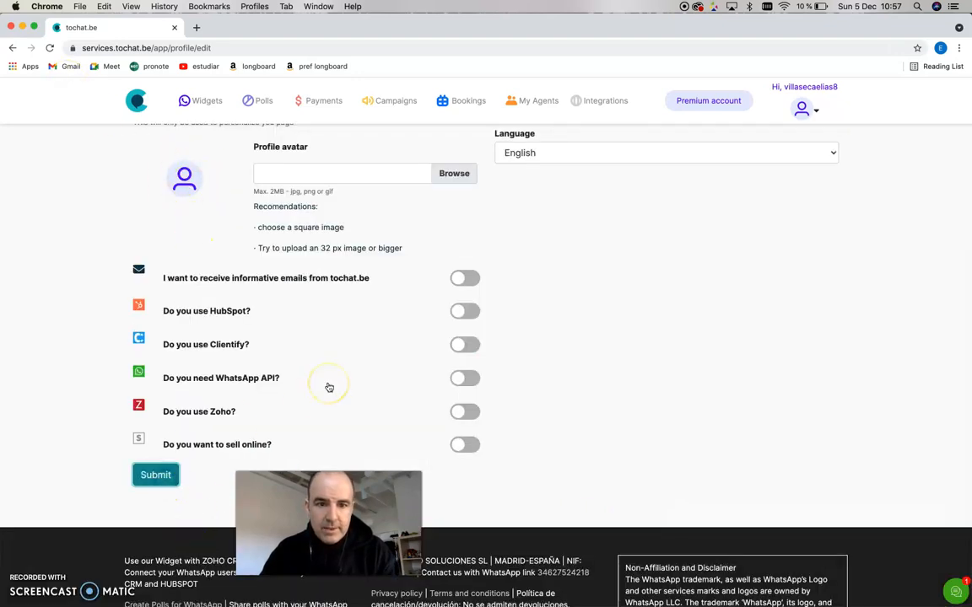
{"action": "left_click", "coordinate": [561, 433]}
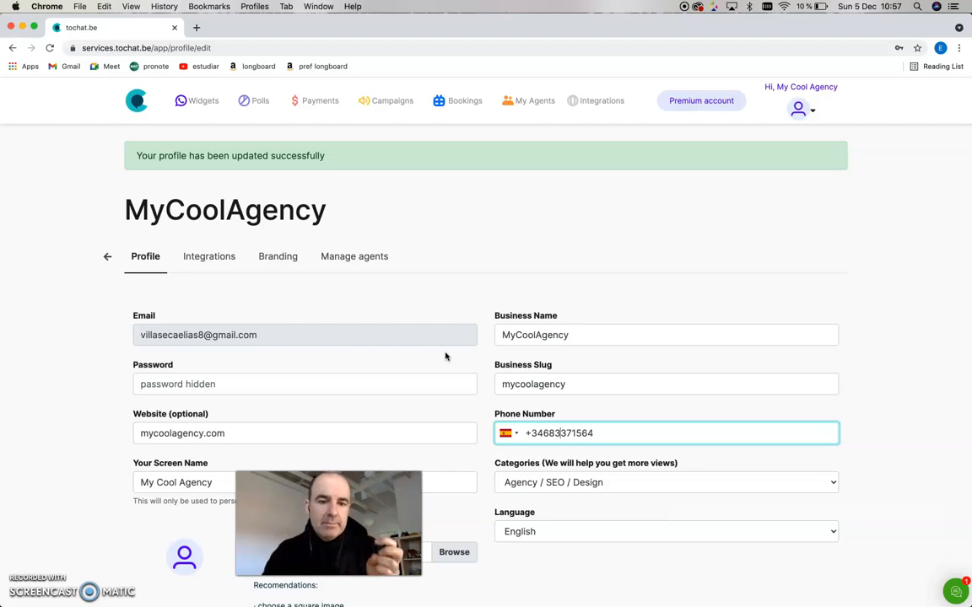
- On the Branding page, choose 200px-Pyle_pirate_handsome.jpeg as the business logo
{"action": "left_click", "coordinate": [286, 259]}
{"action": "left_click", "coordinate": [442, 313]}
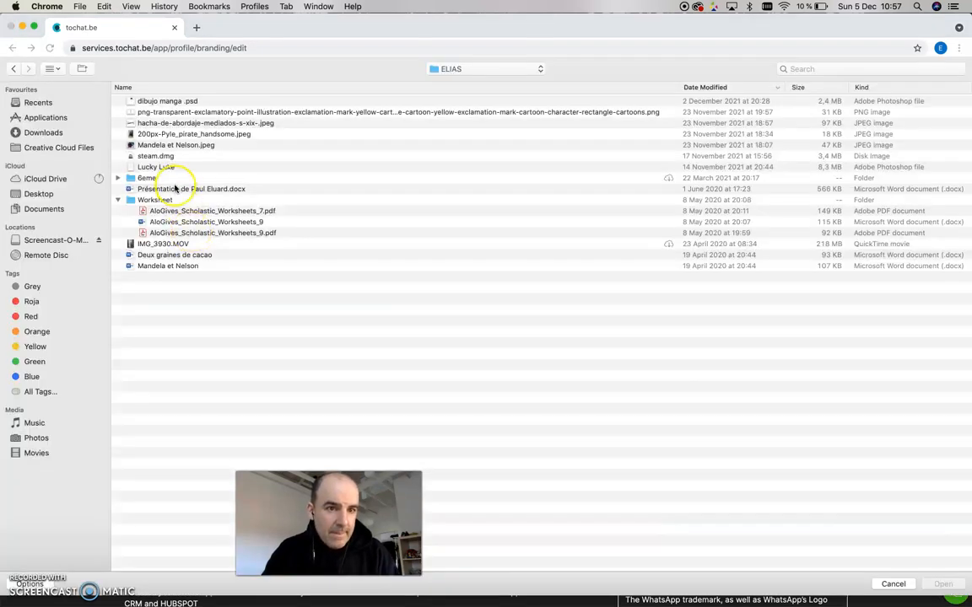
{"action": "left_click", "coordinate": [175, 147]}
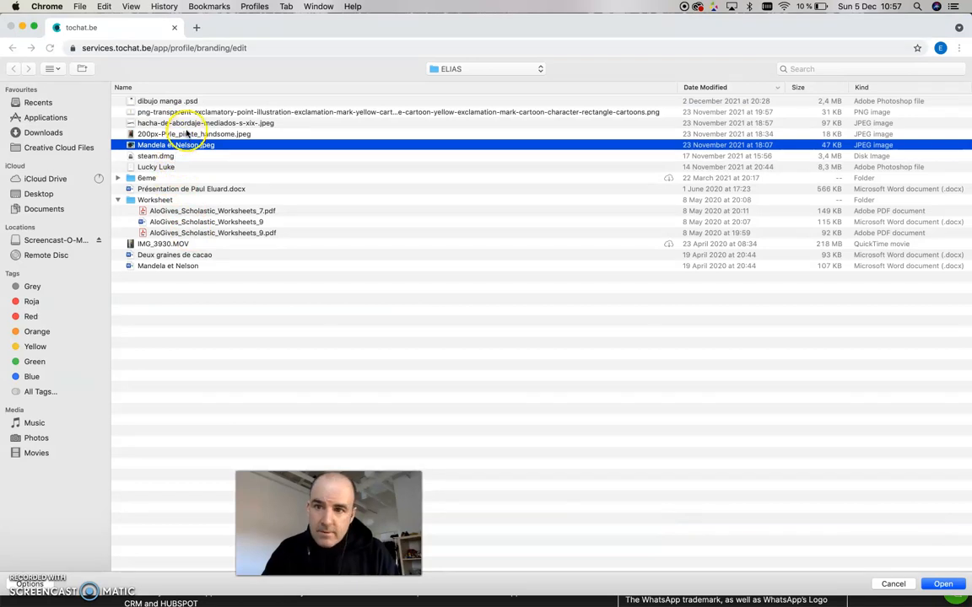
{"action": "left_click", "coordinate": [187, 134]}
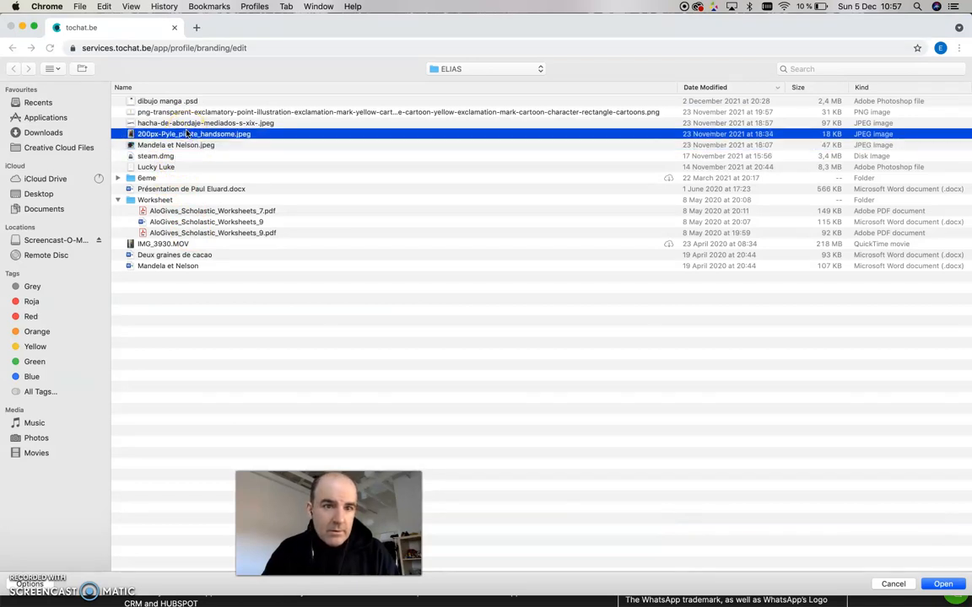
{"action": "key", "text": "space"}
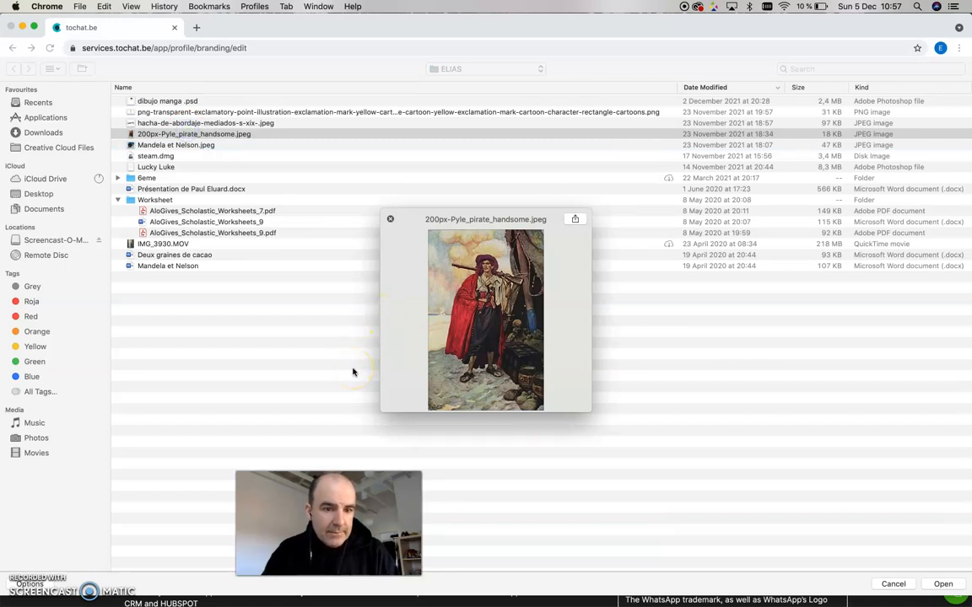
{"action": "left_click_drag", "start_coordinate": [411, 482], "coordinate": [404, 482]}
{"action": "key", "text": "Return"}
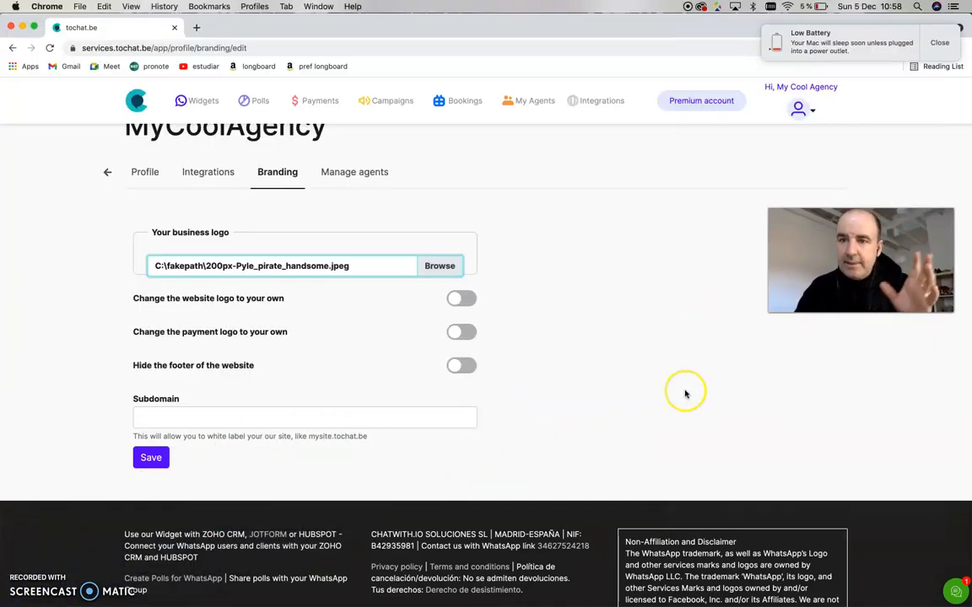
- Set the subdomain to mycoolagency and save the branding settings
{"action": "scroll", "coordinate": [685, 394], "scroll_direction": "up", "scroll_amount": 2}
{"action": "left_click", "coordinate": [299, 462]}
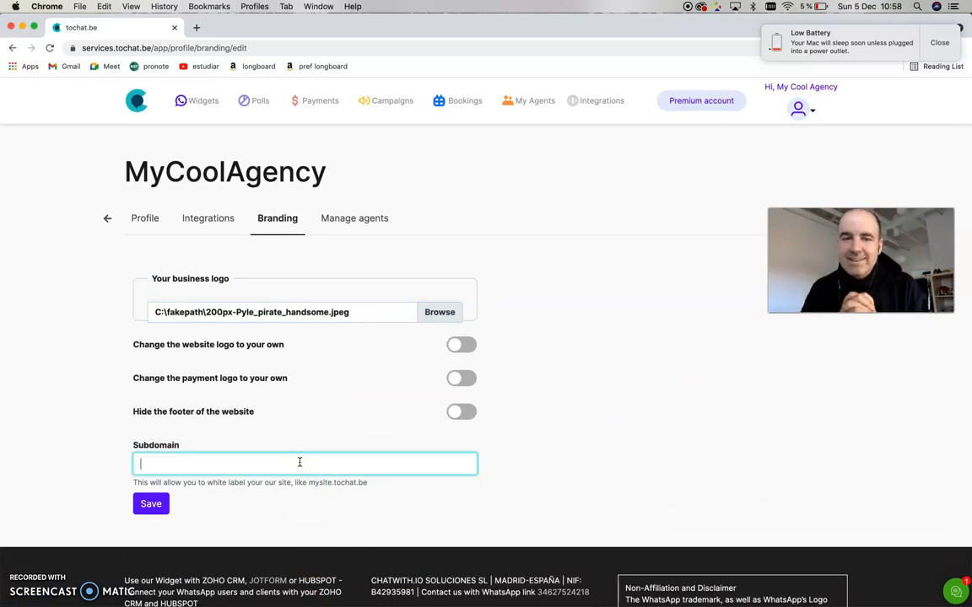
{"action": "type", "text": "mycoolagency"}
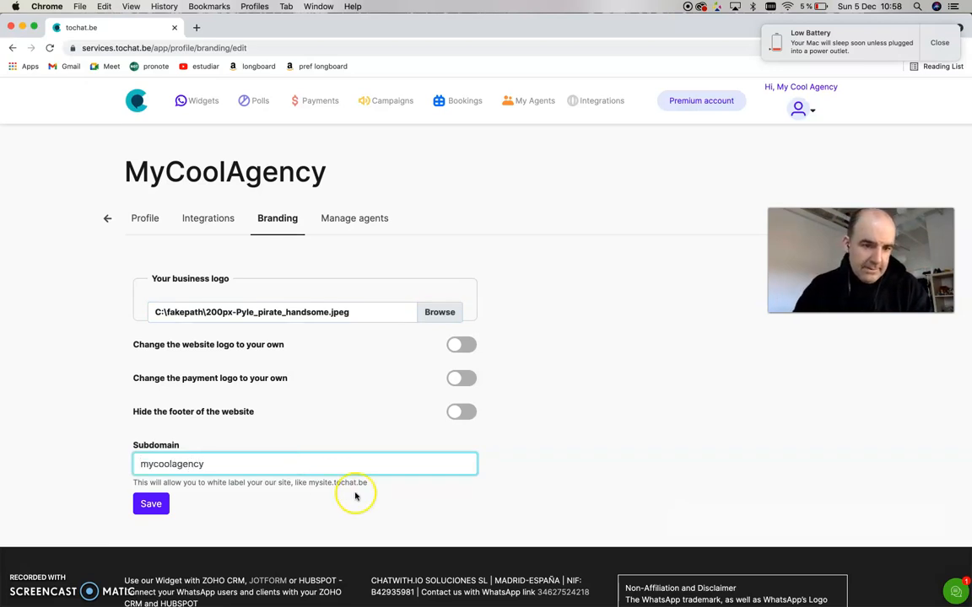
{"action": "double_click", "coordinate": [321, 482]}
{"action": "left_click", "coordinate": [354, 490]}
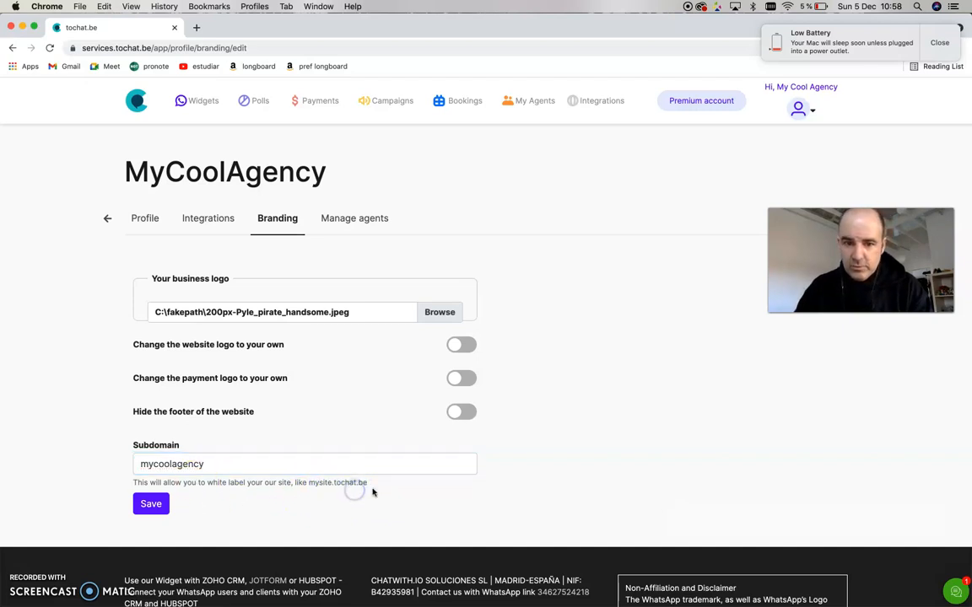
{"action": "left_click", "coordinate": [150, 503]}
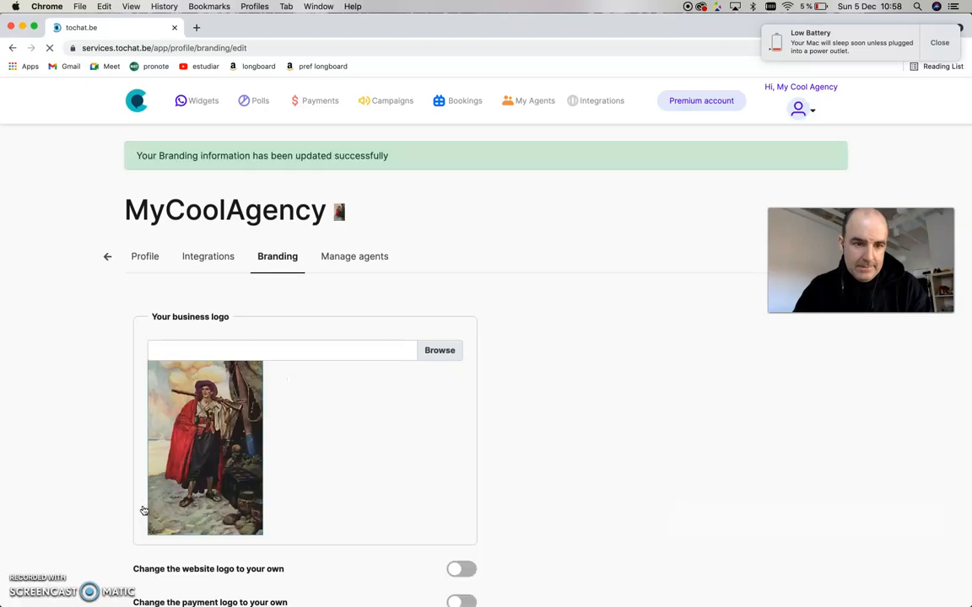
{"action": "left_click", "coordinate": [412, 477]}
{"action": "scroll", "coordinate": [413, 479], "scroll_direction": "down", "scroll_amount": 1}
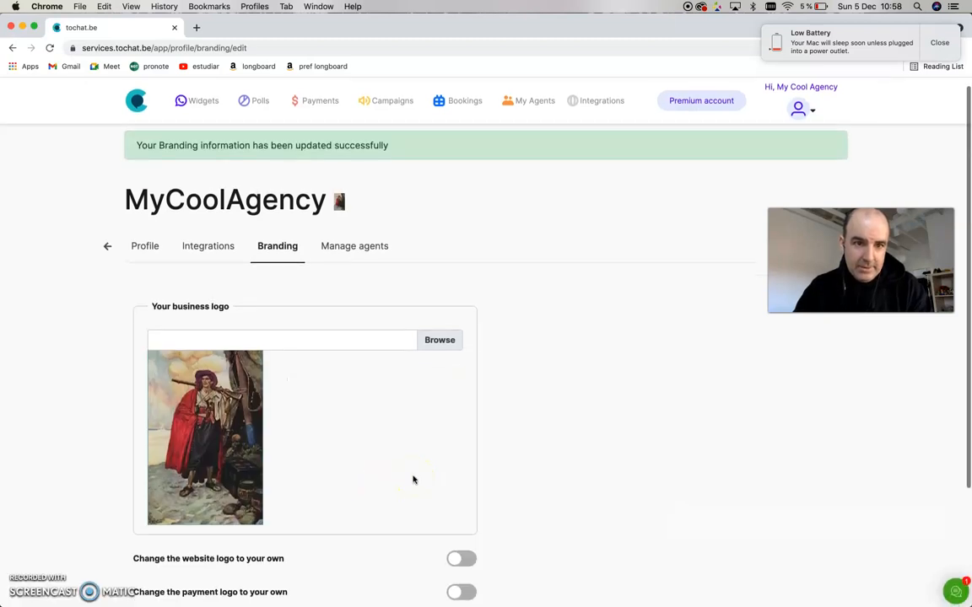
{"action": "scroll", "coordinate": [414, 479], "scroll_direction": "down", "scroll_amount": 3}
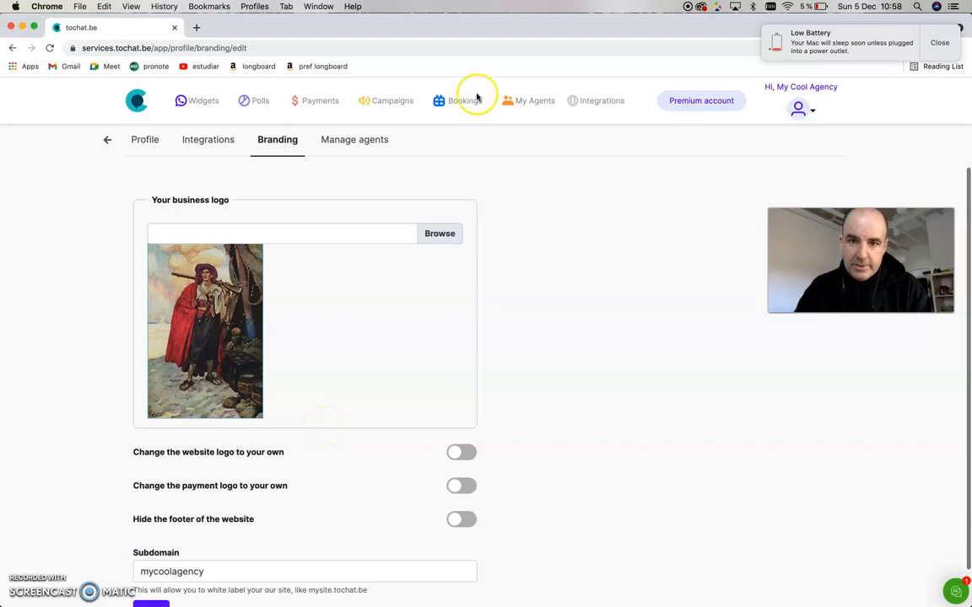
- Open the agents management page and copy the business login link address
{"action": "left_click", "coordinate": [533, 102]}
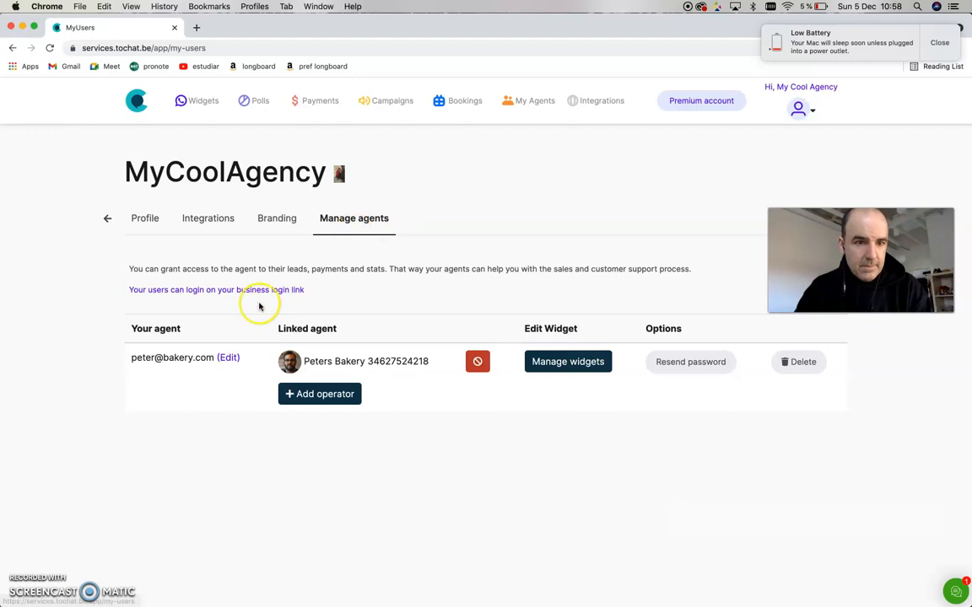
{"action": "left_click", "coordinate": [266, 290]}
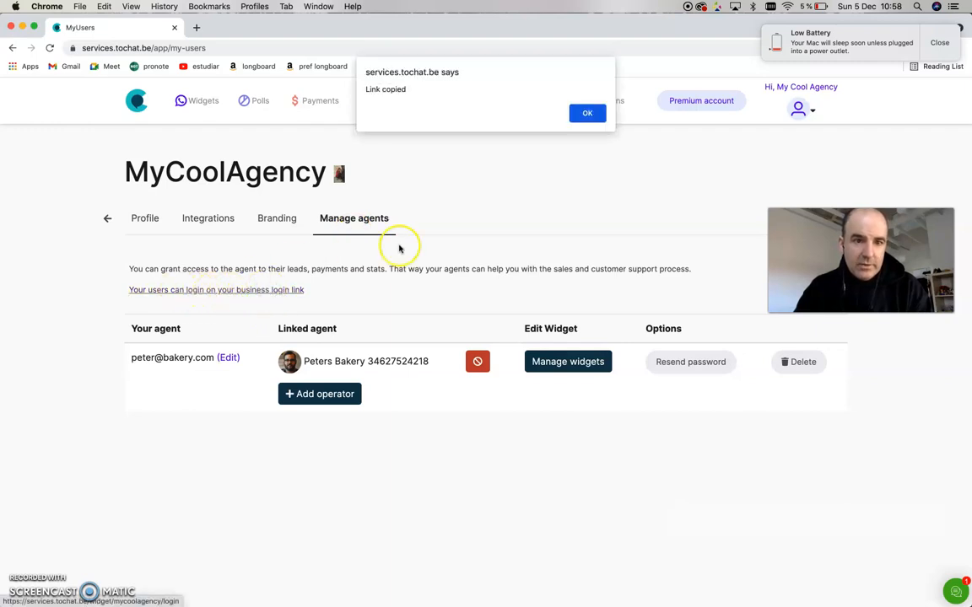
{"action": "left_click", "coordinate": [594, 116]}
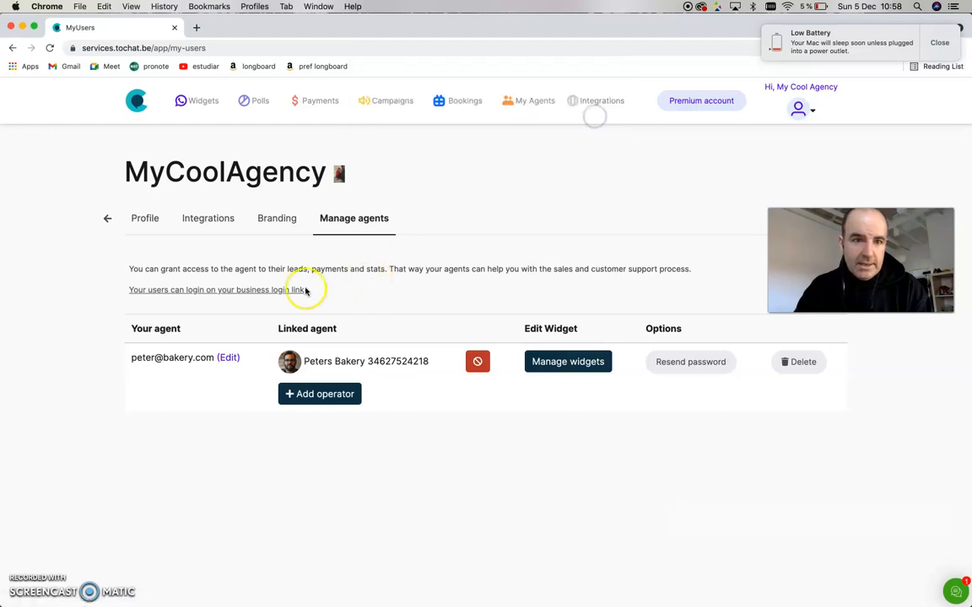
{"action": "right_click", "coordinate": [290, 292]}
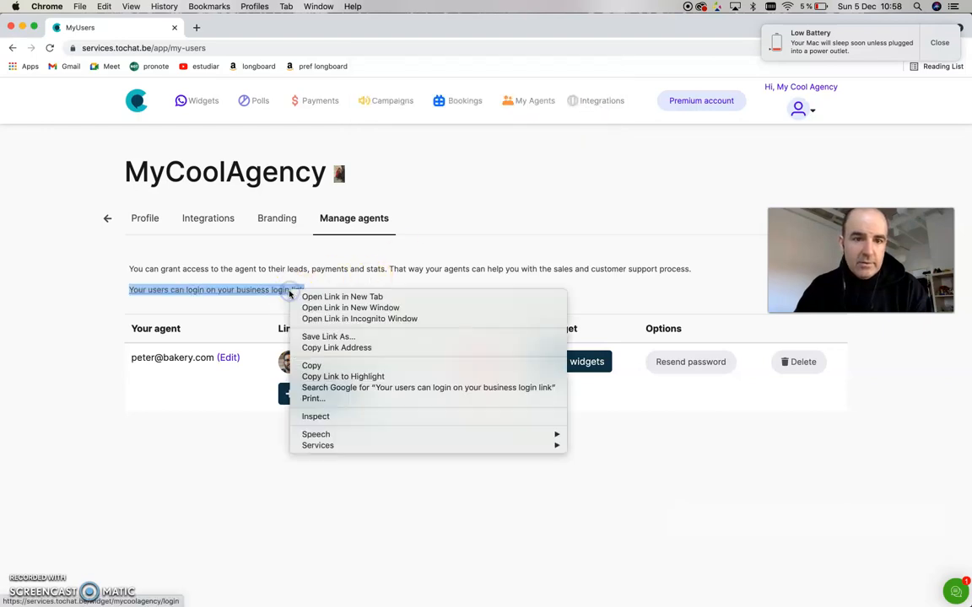
{"action": "left_click", "coordinate": [353, 347]}
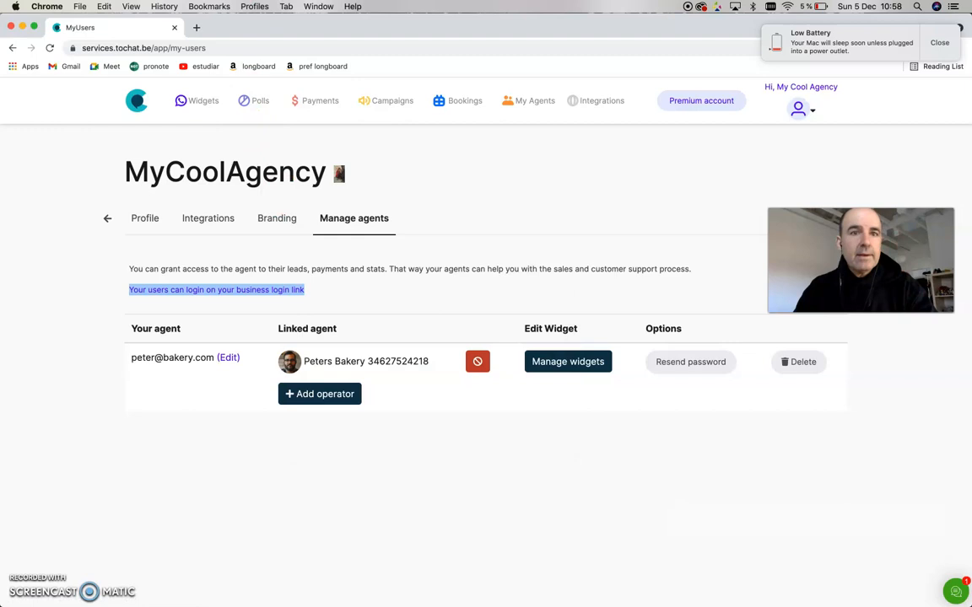
- Switch to the agent's incognito window and log out of the agent account
{"action": "left_click", "coordinate": [319, 6]}
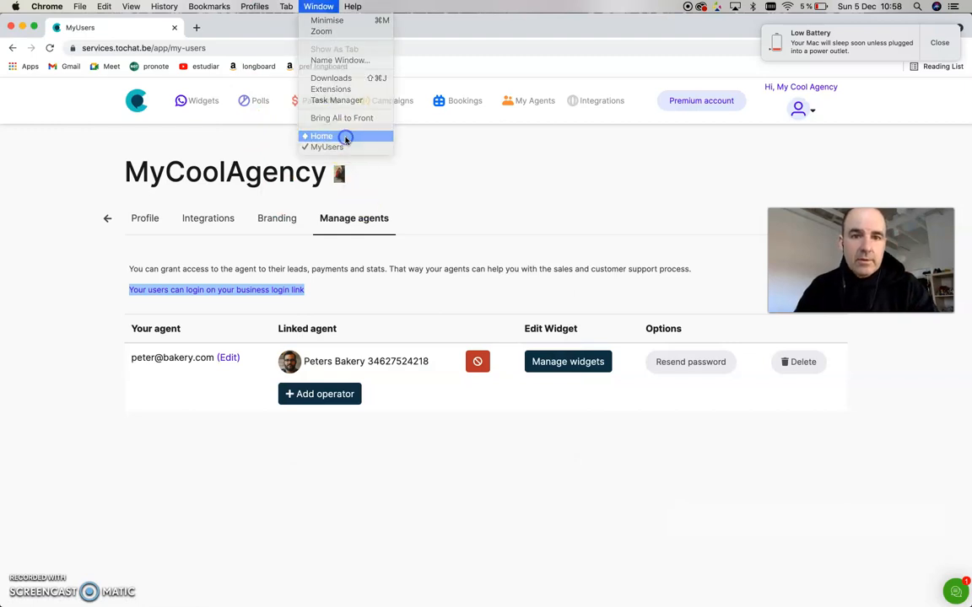
{"action": "left_click", "coordinate": [345, 138]}
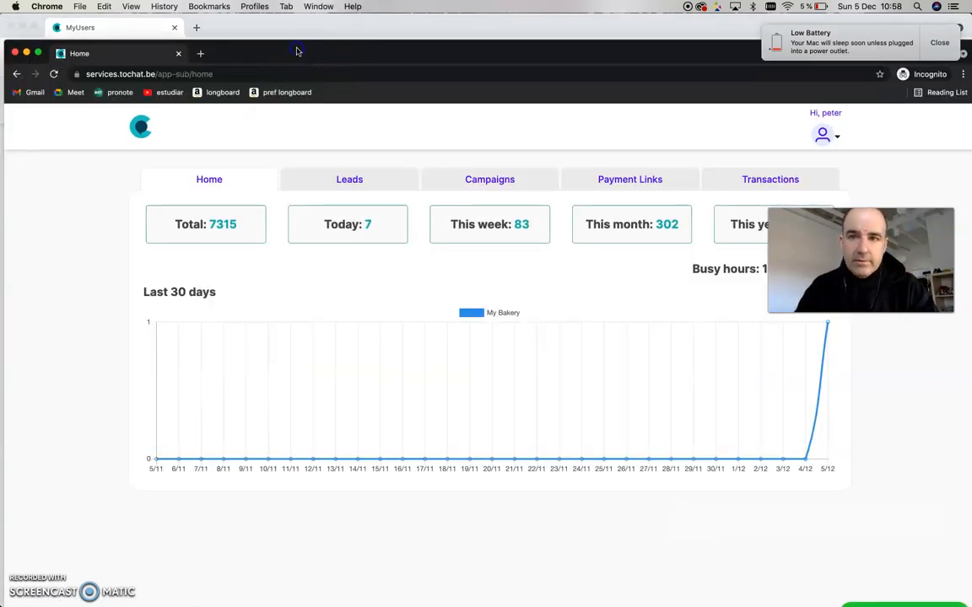
{"action": "double_click", "coordinate": [294, 50]}
{"action": "left_click", "coordinate": [832, 112]}
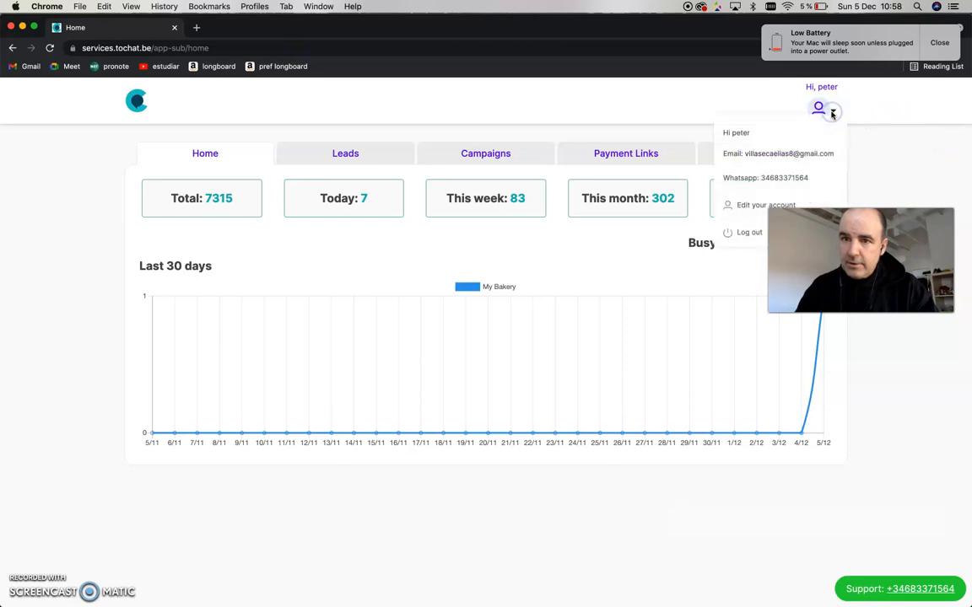
{"action": "left_click", "coordinate": [750, 237]}
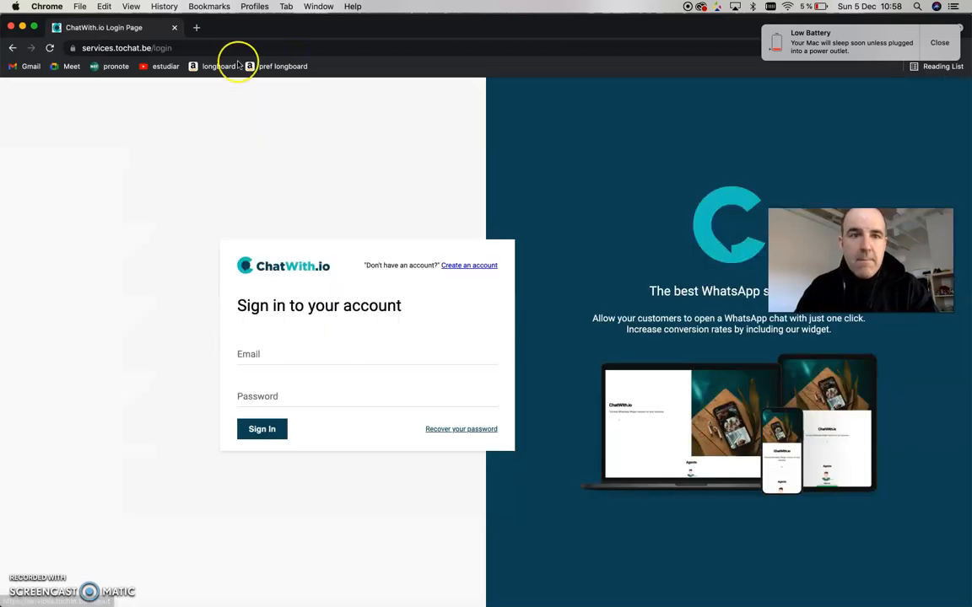
- Open the copied business login link in the incognito window
{"action": "left_click", "coordinate": [190, 47]}
{"action": "key", "text": "super+v"}
{"action": "key", "text": "Return"}
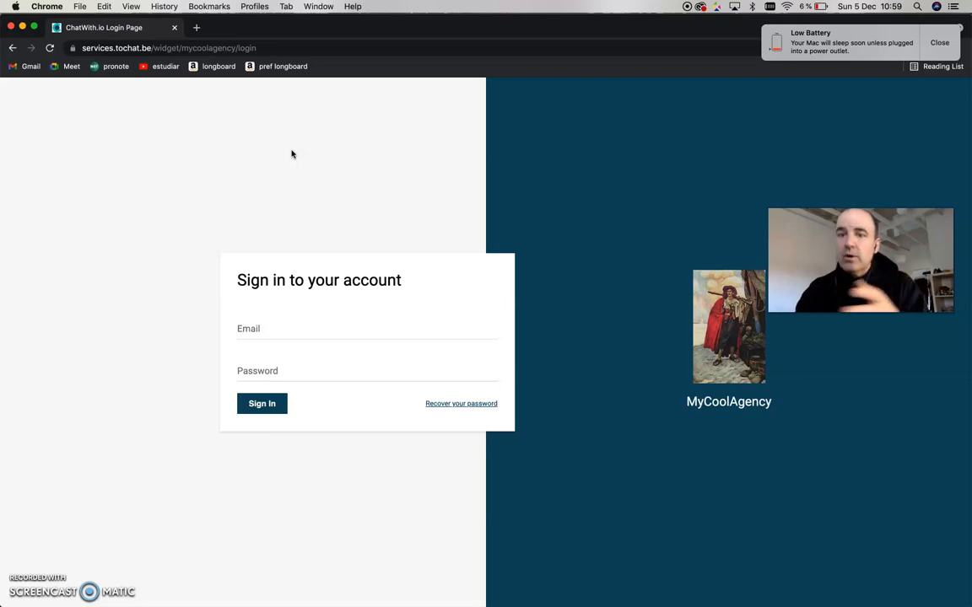
{"action": "left_click", "coordinate": [456, 370]}
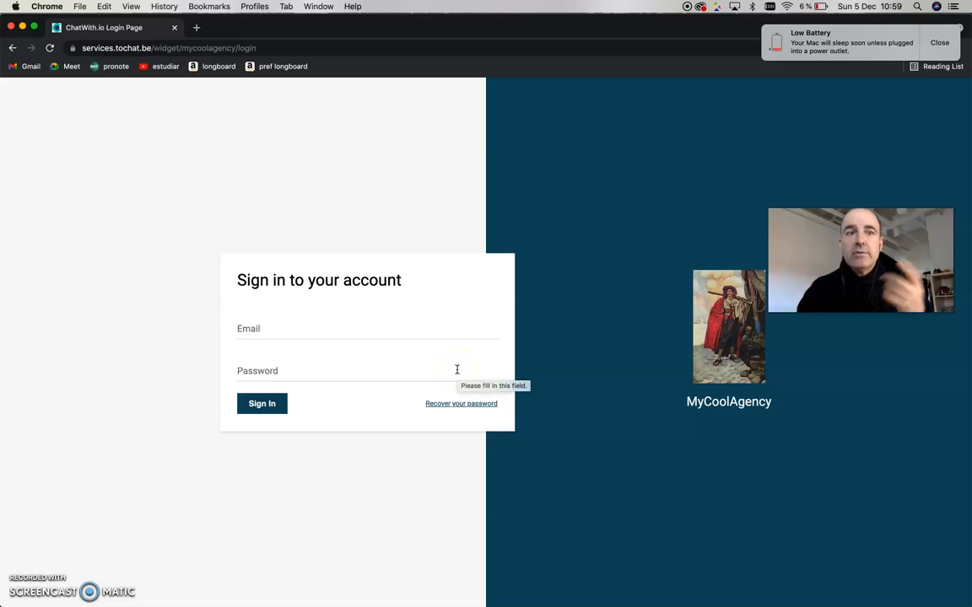
- Check the mycoolagency.tochat.be subdomain login page in a new tab and close that tab
{"action": "left_click", "coordinate": [135, 48]}
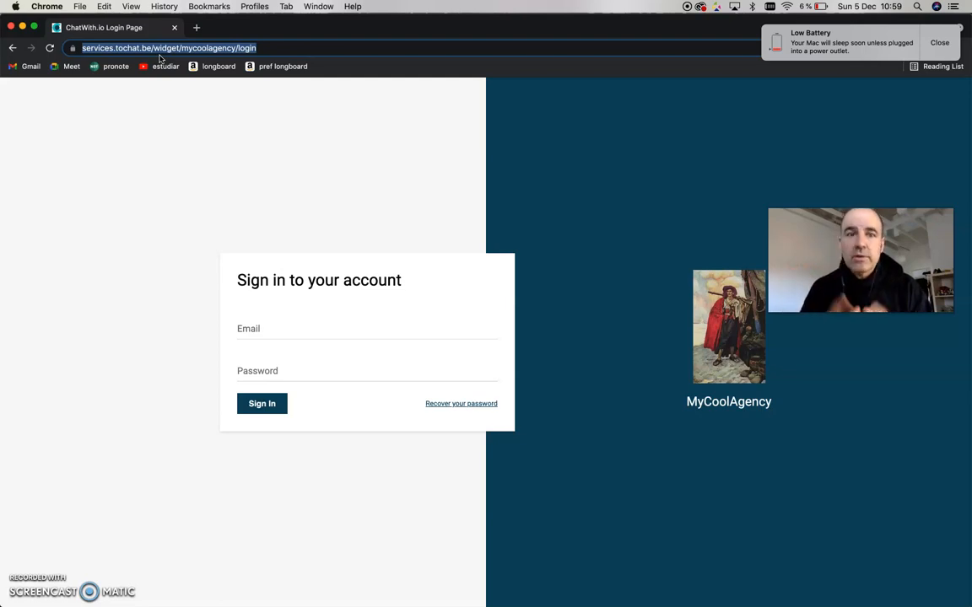
{"action": "left_click", "coordinate": [195, 29]}
{"action": "type", "text": "mycool"}
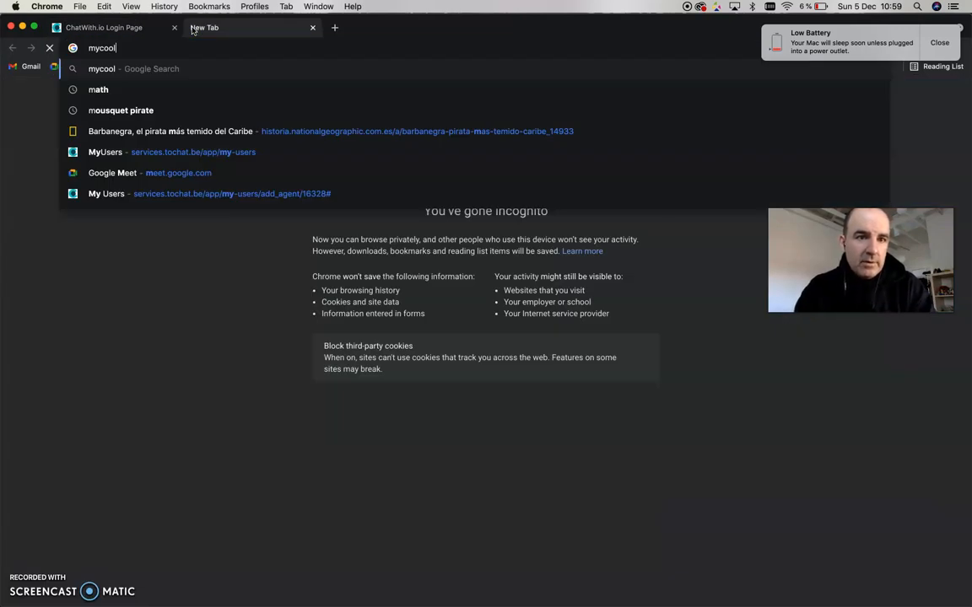
{"action": "type", "text": "agency.tochat.be"}
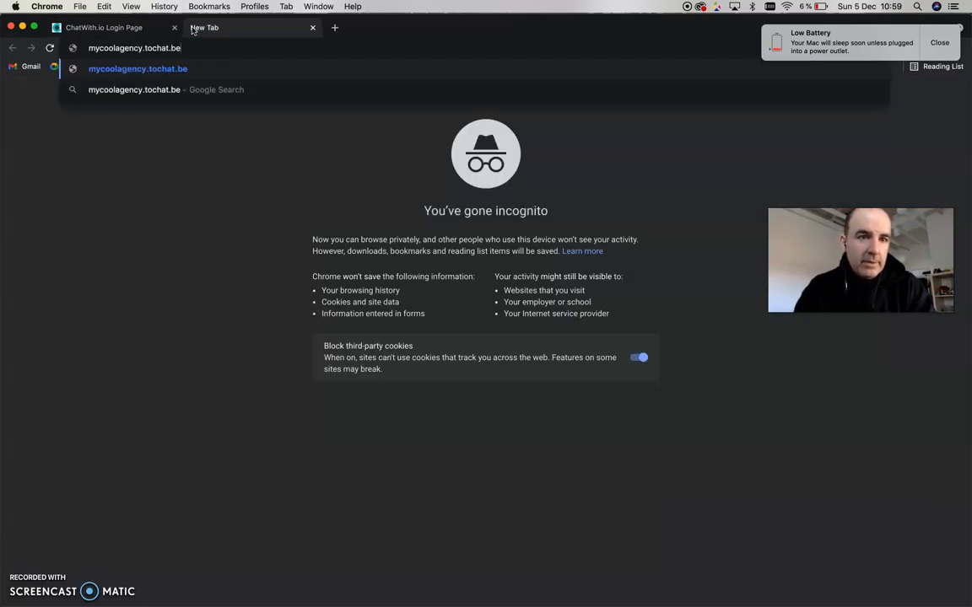
{"action": "key", "text": "Return"}
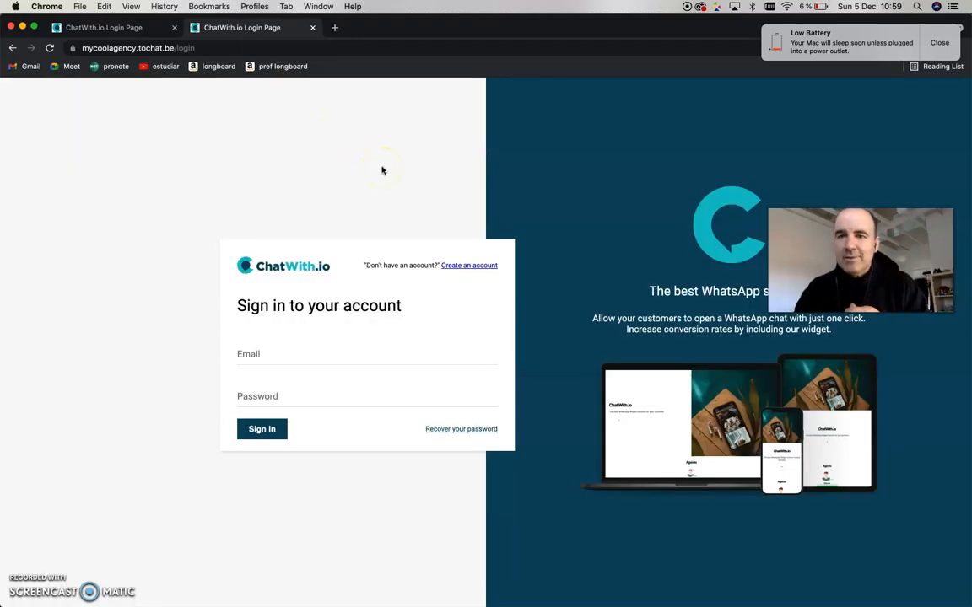
{"action": "left_click", "coordinate": [313, 27]}
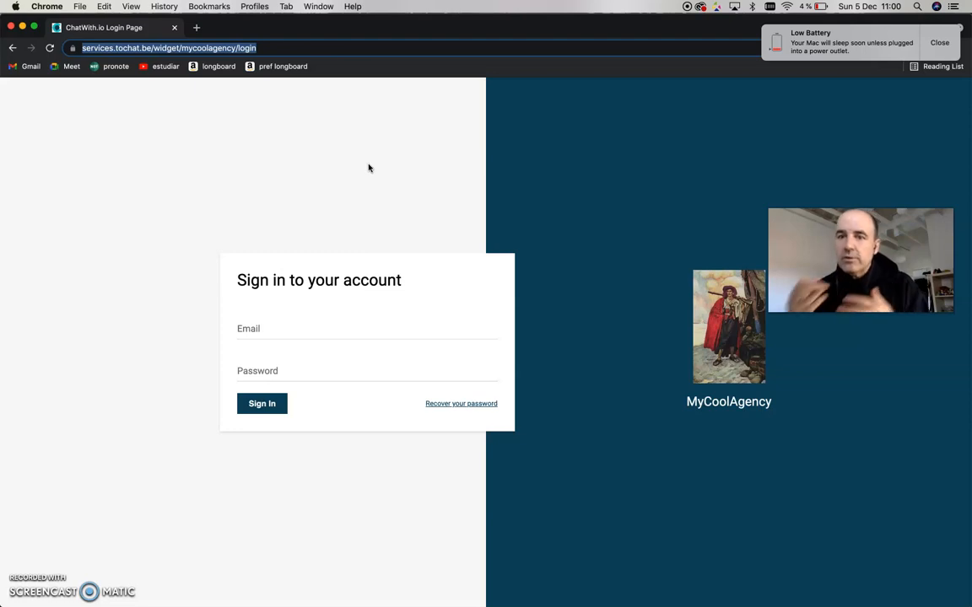
- Sign in on the white-labelled login page with the agent's e-mail address and password
{"action": "left_click", "coordinate": [202, 48]}
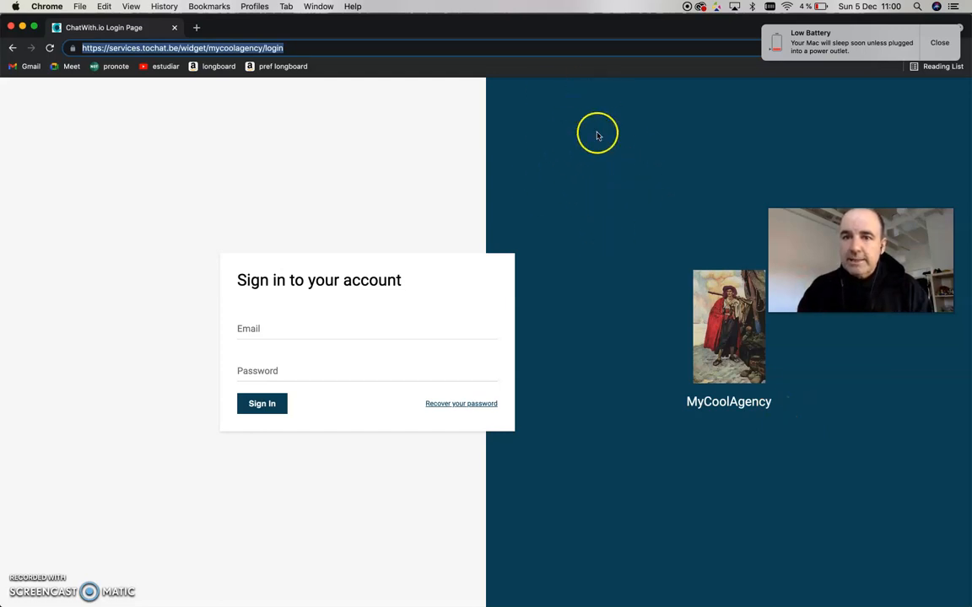
{"action": "left_click", "coordinate": [371, 329]}
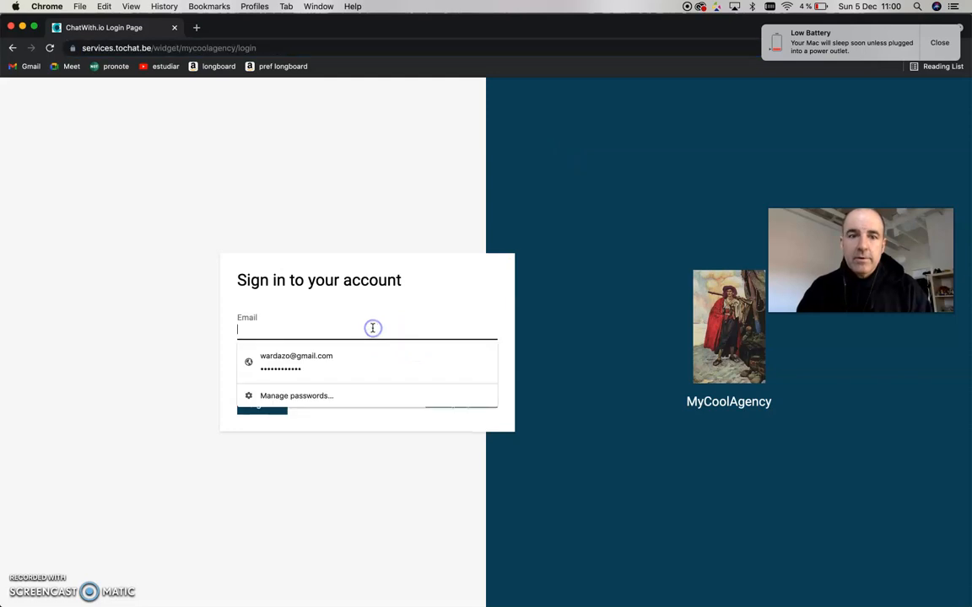
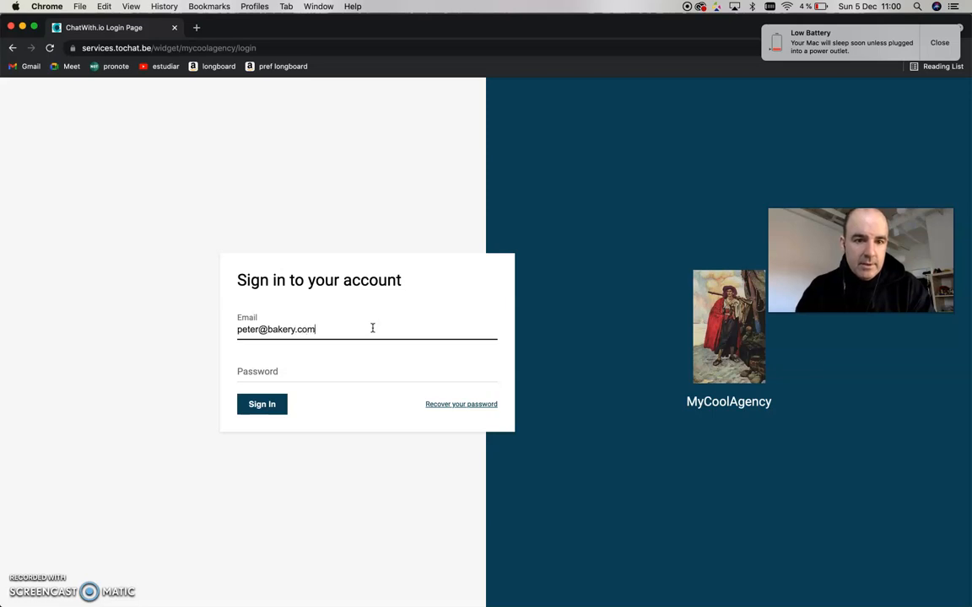
{"action": "left_click_drag", "start_coordinate": [260, 330], "coordinate": [296, 330]}
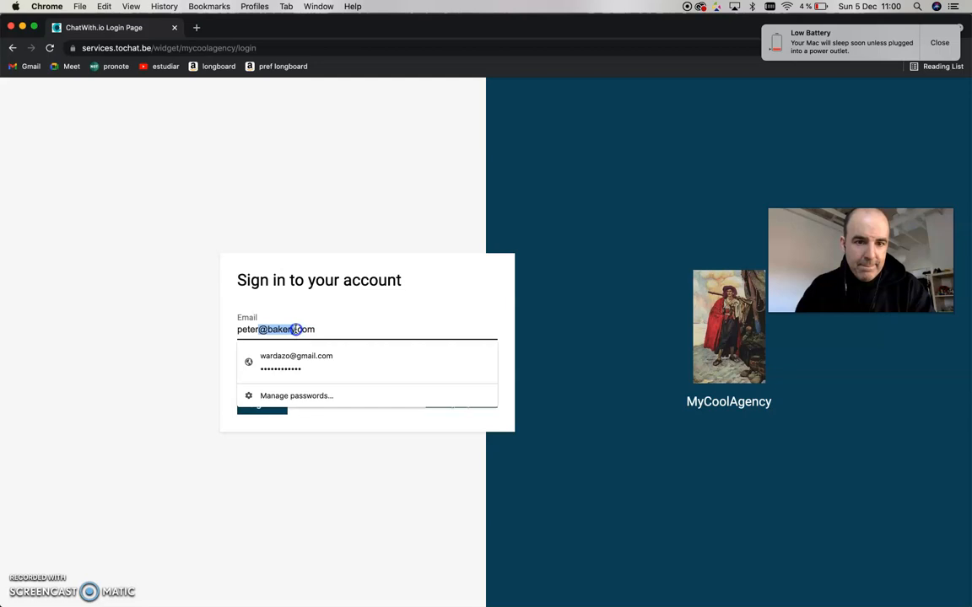
{"action": "left_click", "coordinate": [101, 323]}
{"action": "left_click", "coordinate": [308, 386]}
{"action": "type", "text": "password"}
{"action": "left_click", "coordinate": [254, 404]}
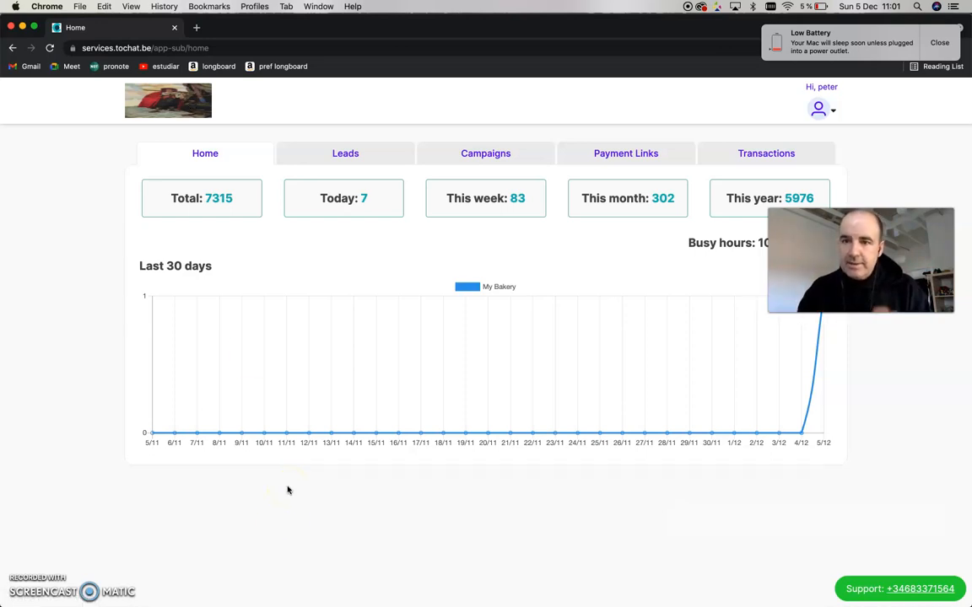
- Return to the agency window and grant the agent widget editor permission for My Bakery
{"action": "left_click", "coordinate": [895, 588]}
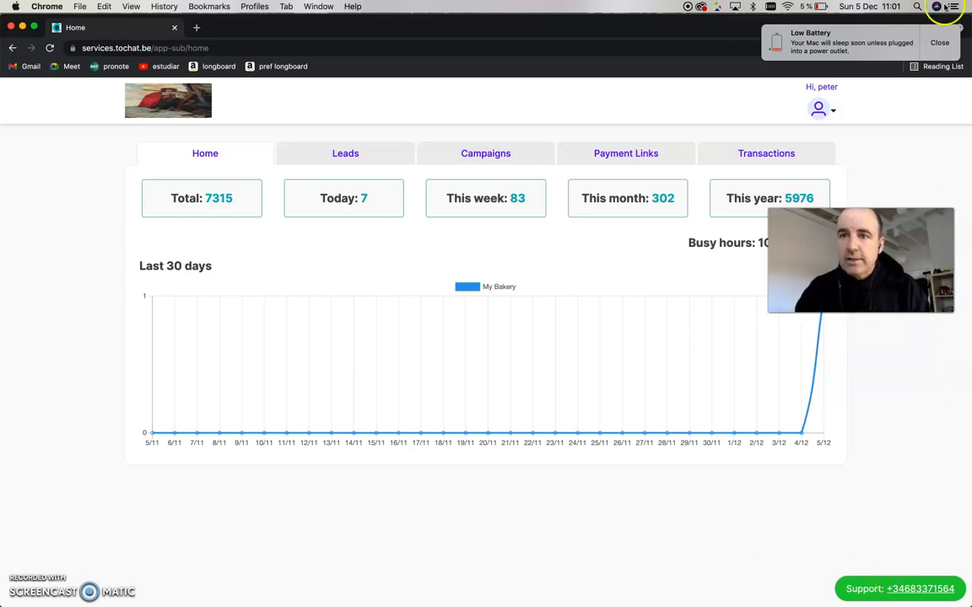
{"action": "left_click", "coordinate": [938, 42]}
{"action": "left_click_drag", "start_coordinate": [238, 30], "coordinate": [287, 263]}
{"action": "left_click", "coordinate": [404, 180]}
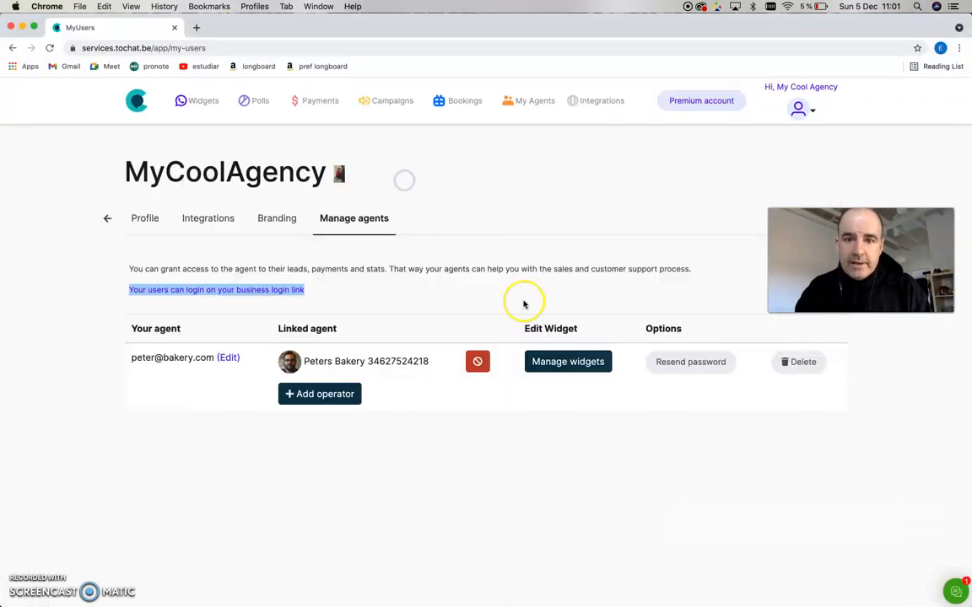
{"action": "left_click", "coordinate": [568, 369]}
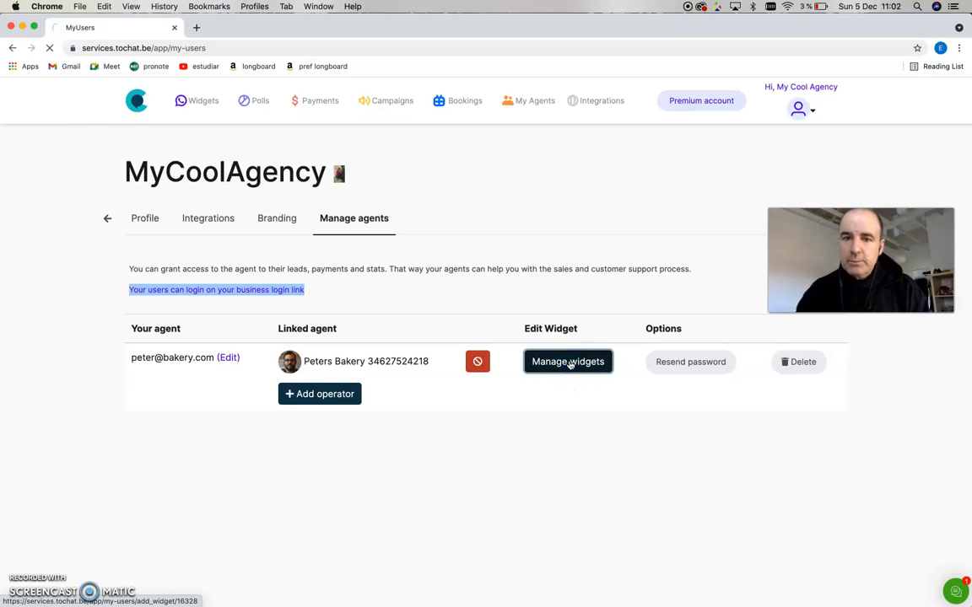
{"action": "left_click", "coordinate": [561, 364]}
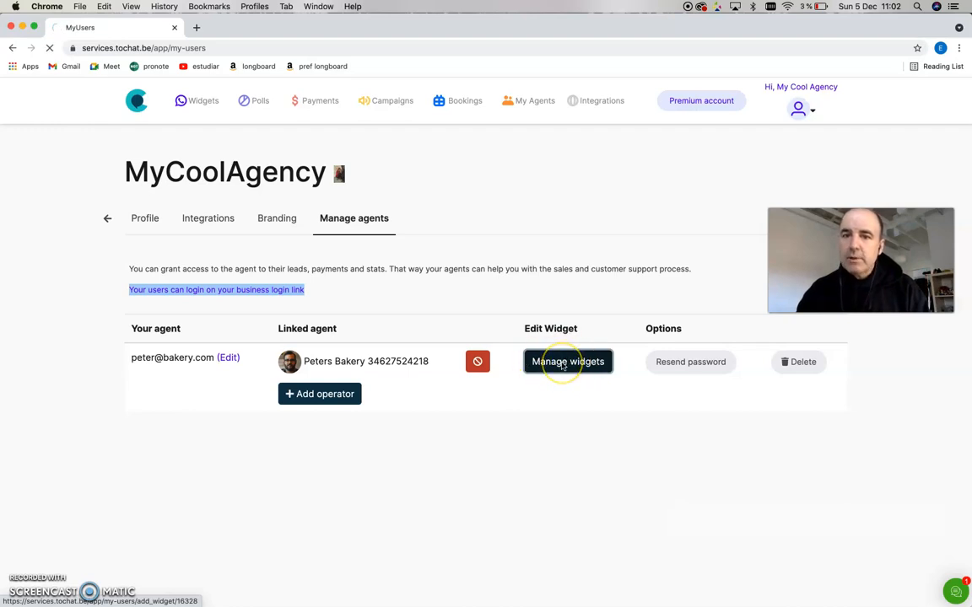
{"action": "left_click", "coordinate": [311, 328]}
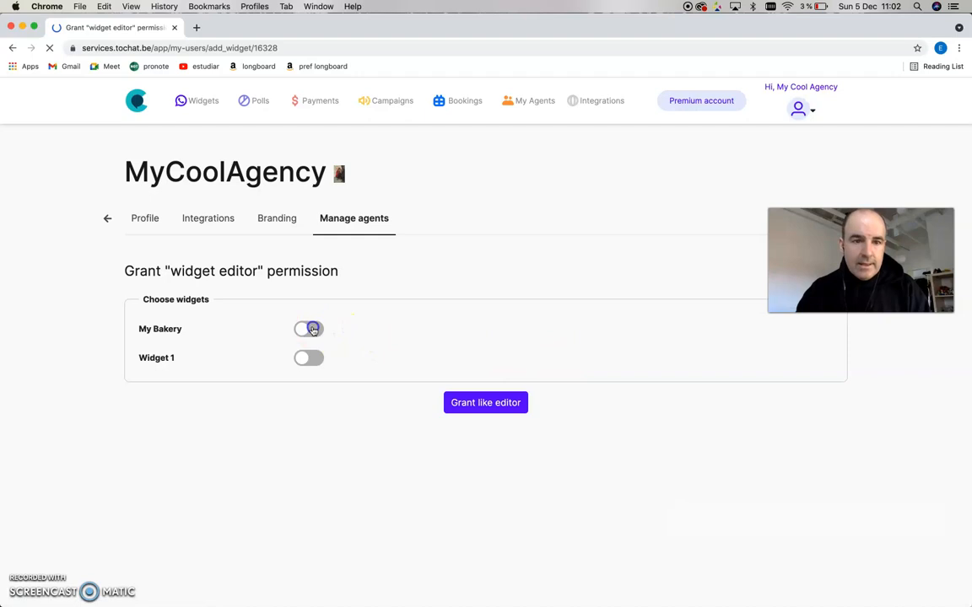
{"action": "left_click", "coordinate": [504, 406]}
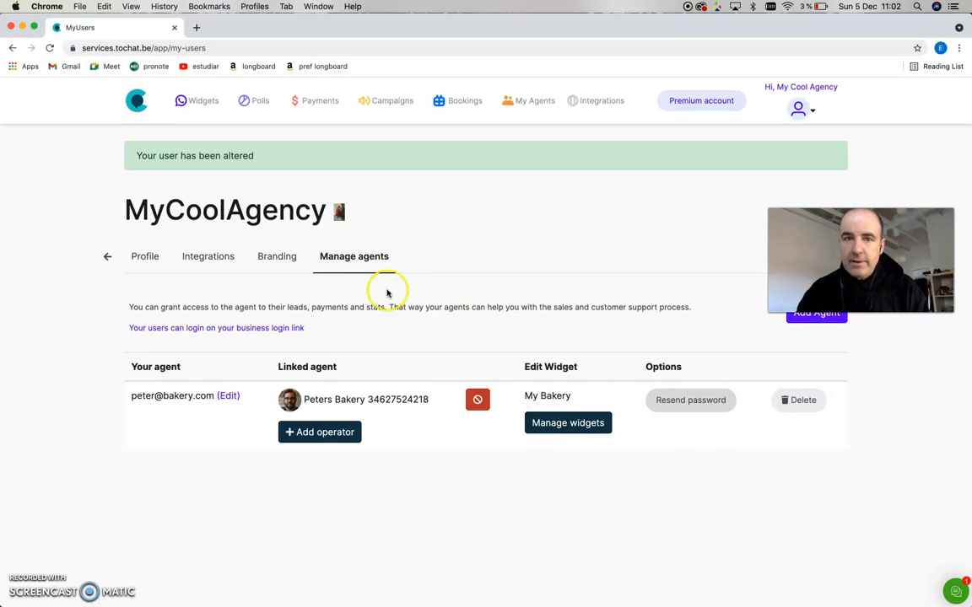
- In the agent's window, reload the dashboard and open the My Bakery widget for editing
{"action": "left_click", "coordinate": [315, 7]}
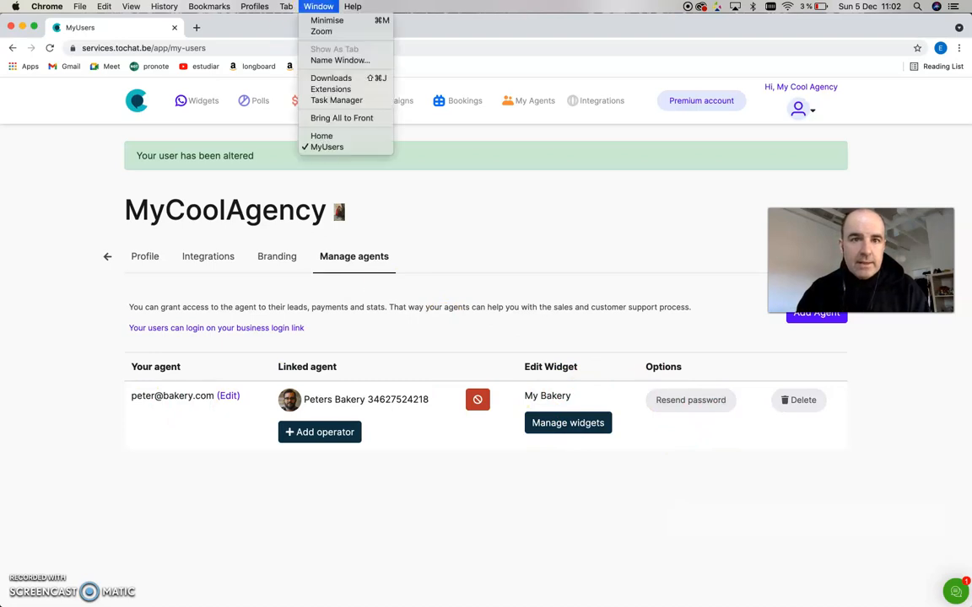
{"action": "left_click", "coordinate": [325, 137]}
{"action": "double_click", "coordinate": [403, 263]}
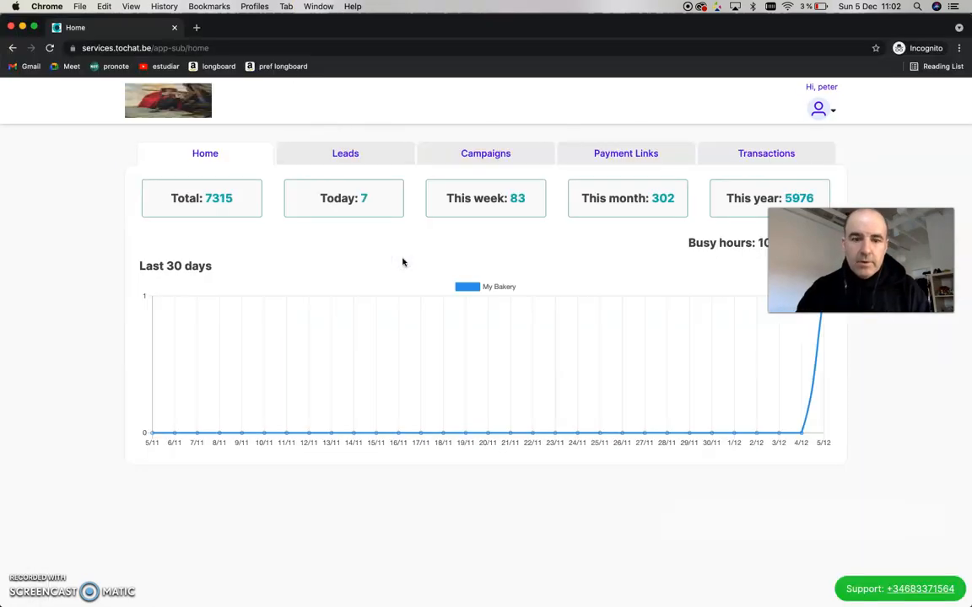
{"action": "left_click", "coordinate": [442, 304]}
{"action": "key", "text": "super+r"}
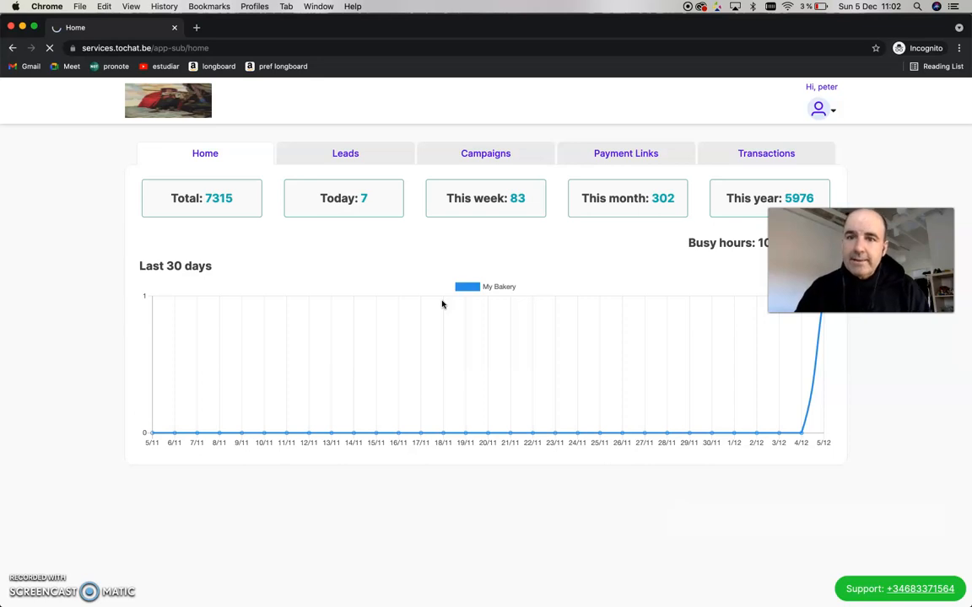
{"action": "left_click", "coordinate": [315, 154]}
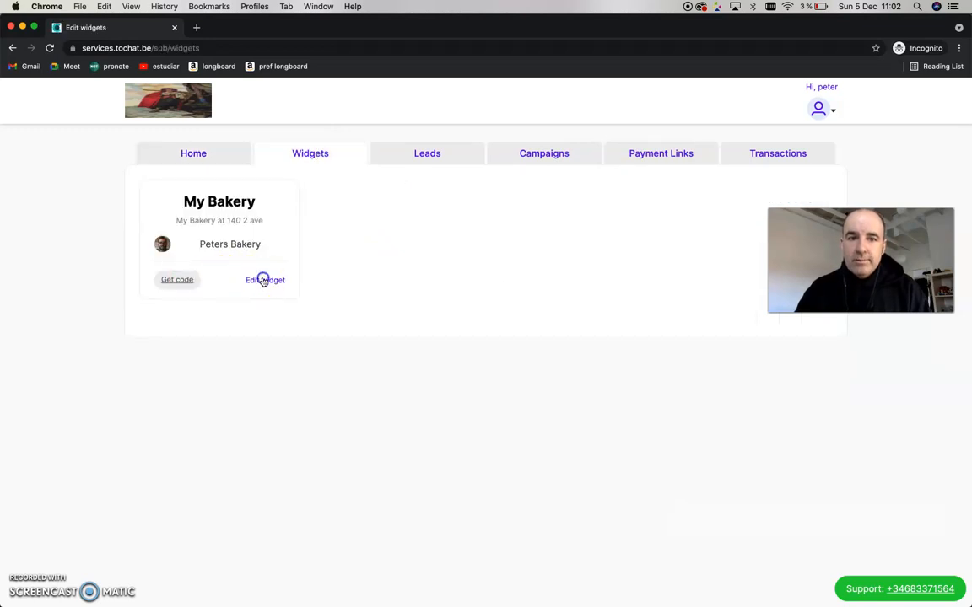
{"action": "left_click", "coordinate": [263, 281]}
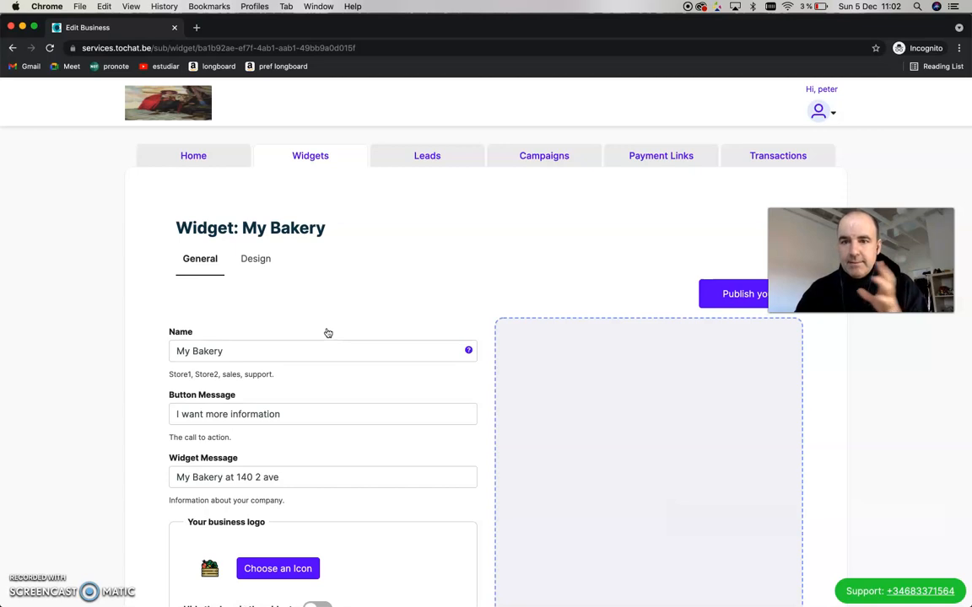
- Review the My Bakery widget's general settings available to the agent
{"action": "scroll", "coordinate": [328, 333], "scroll_direction": "down", "scroll_amount": 1}
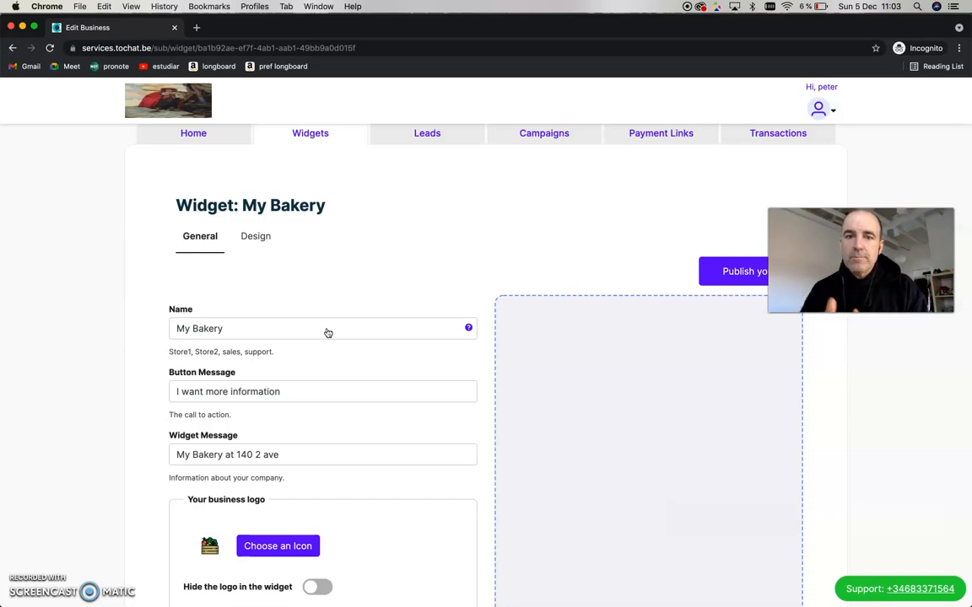
{"action": "scroll", "coordinate": [358, 218], "scroll_direction": "down", "scroll_amount": 2}
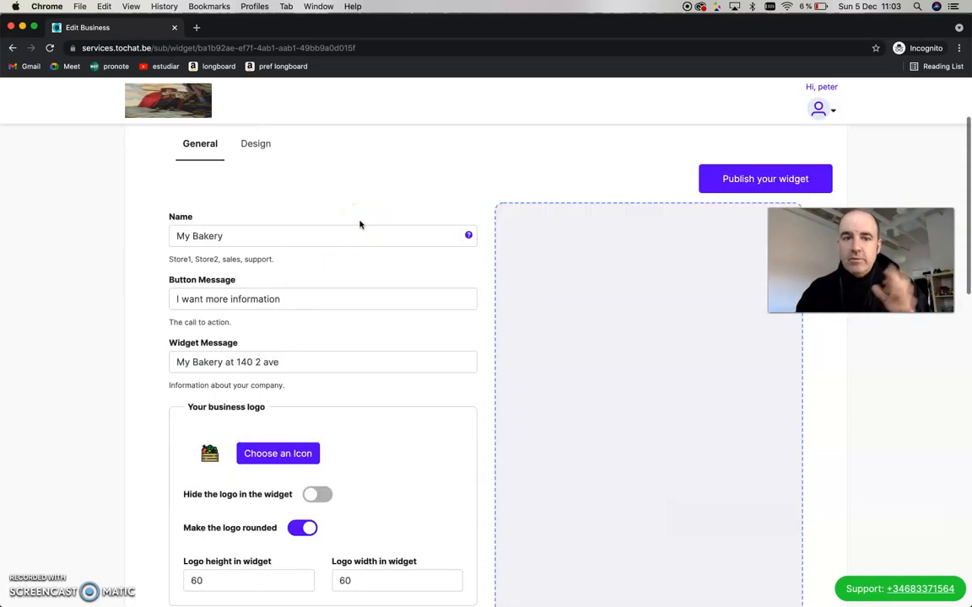
{"action": "scroll", "coordinate": [359, 223], "scroll_direction": "down", "scroll_amount": 5}
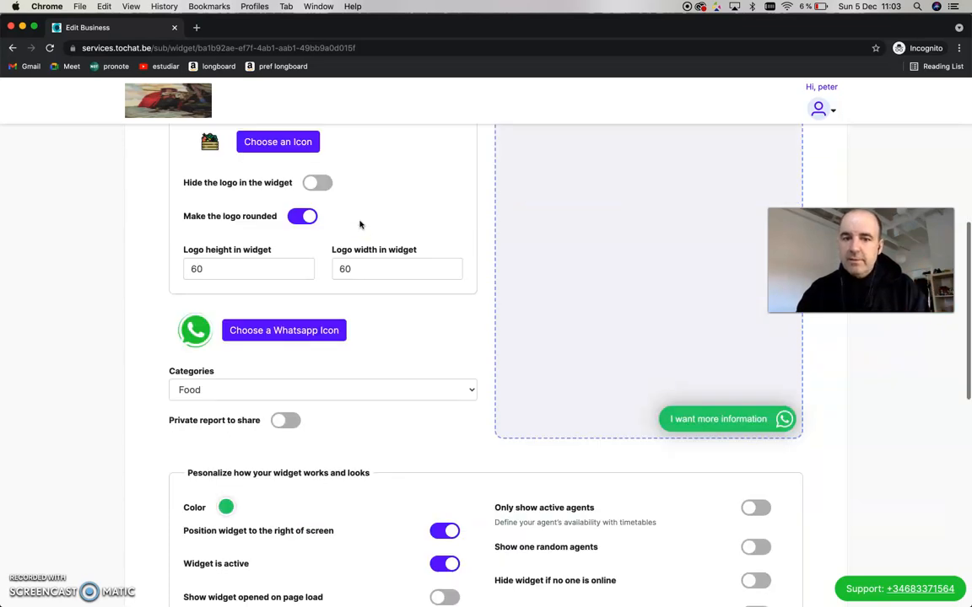
{"action": "scroll", "coordinate": [359, 223], "scroll_direction": "down", "scroll_amount": 15}
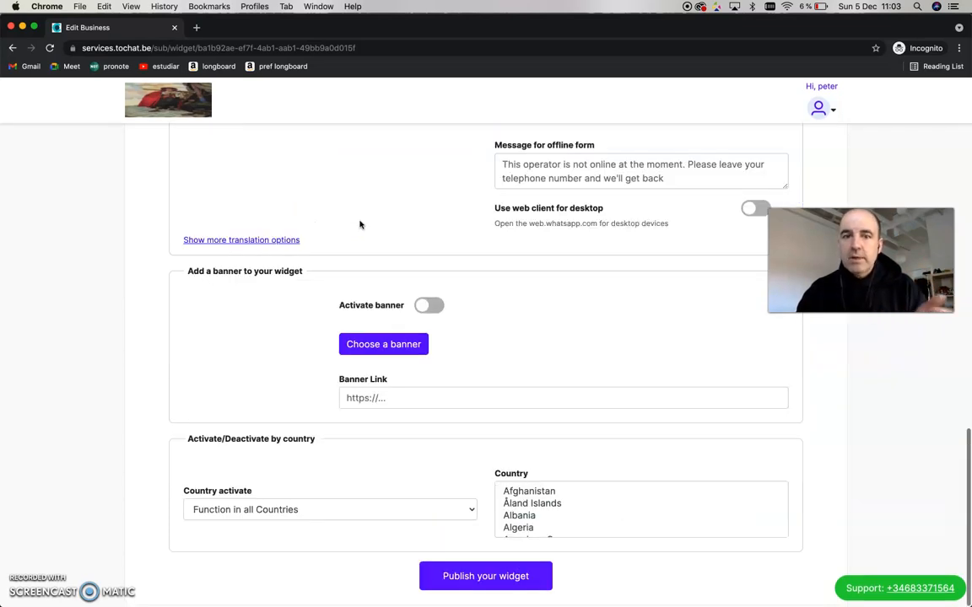
{"action": "left_click", "coordinate": [254, 243]}
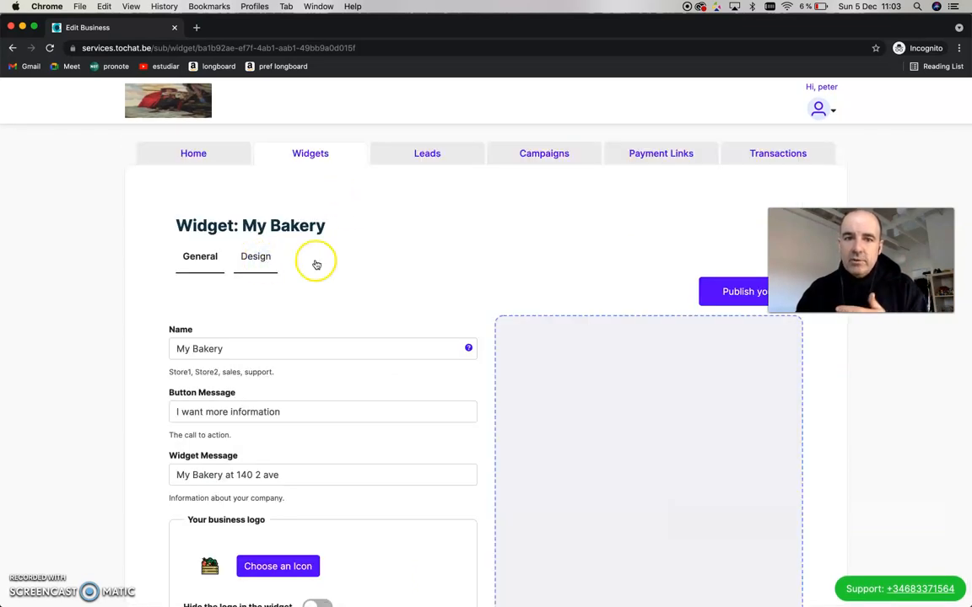